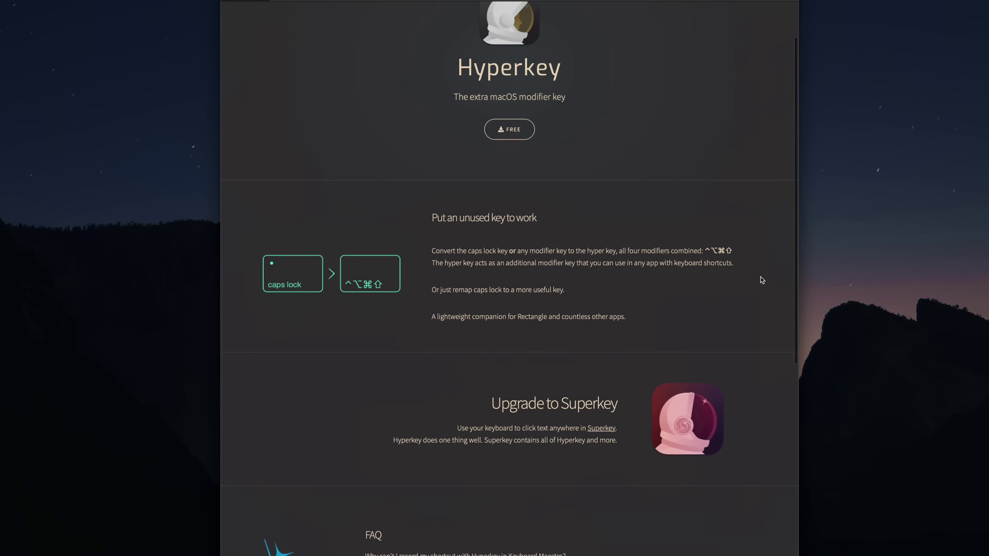
Scroll through the Hyperkey, Superkey and BetterTouchTool pages in Safari down to their feature lists.
{"action": "scroll", "coordinate": [761, 278], "scroll_direction": "down", "scroll_amount": 3}
{"action": "scroll", "coordinate": [762, 279], "scroll_direction": "down", "scroll_amount": 3}
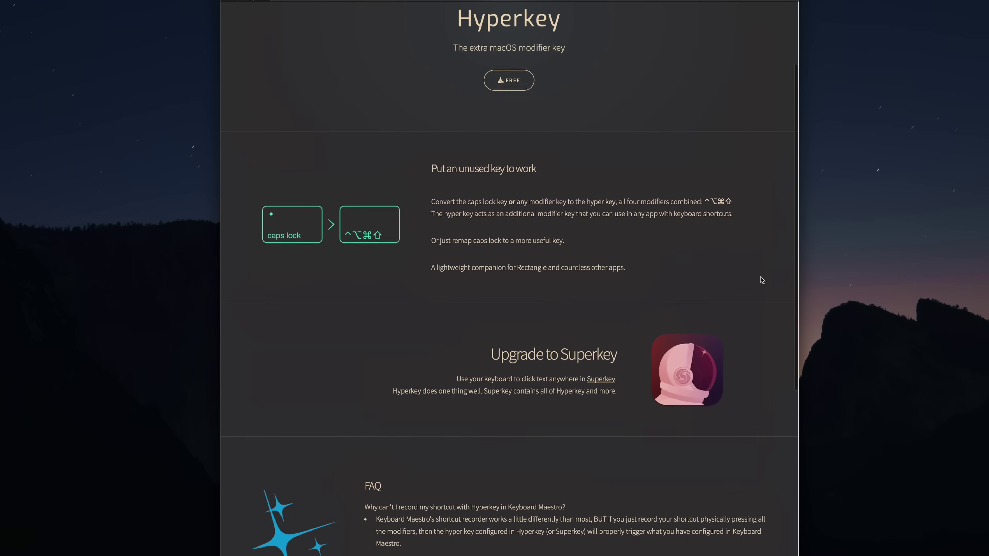
{"action": "scroll", "coordinate": [761, 280], "scroll_direction": "down", "scroll_amount": 2}
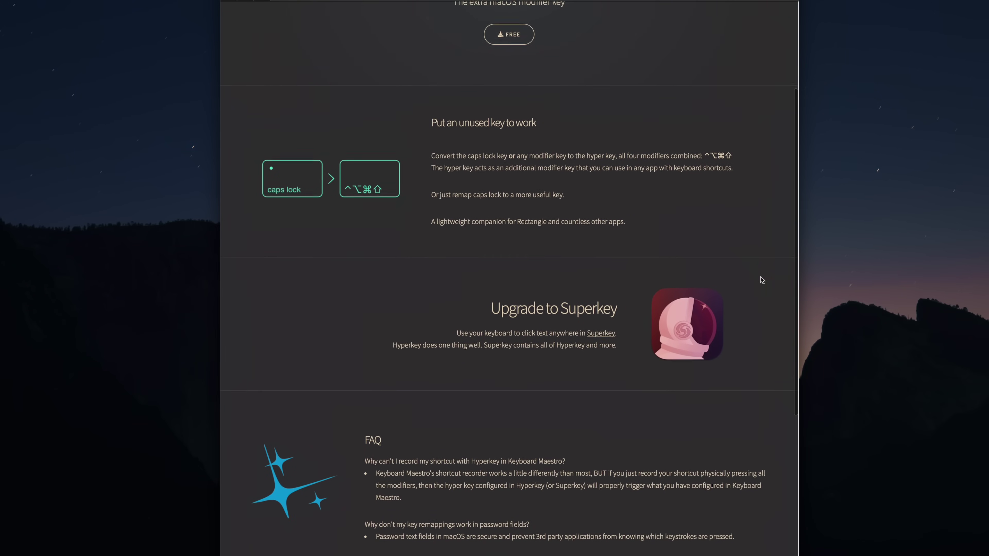
{"action": "scroll", "coordinate": [762, 280], "scroll_direction": "down", "scroll_amount": 1}
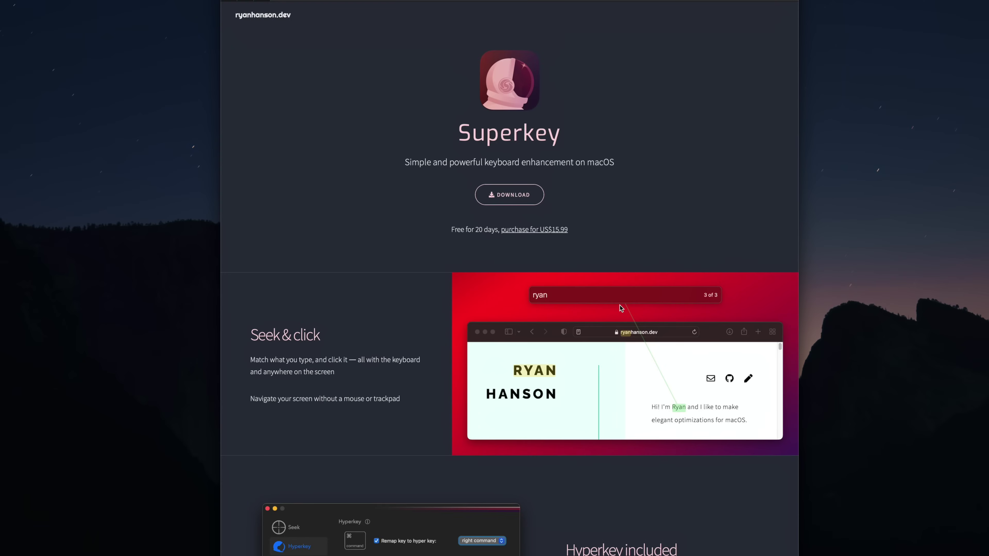
{"action": "scroll", "coordinate": [621, 307], "scroll_direction": "down", "scroll_amount": 3}
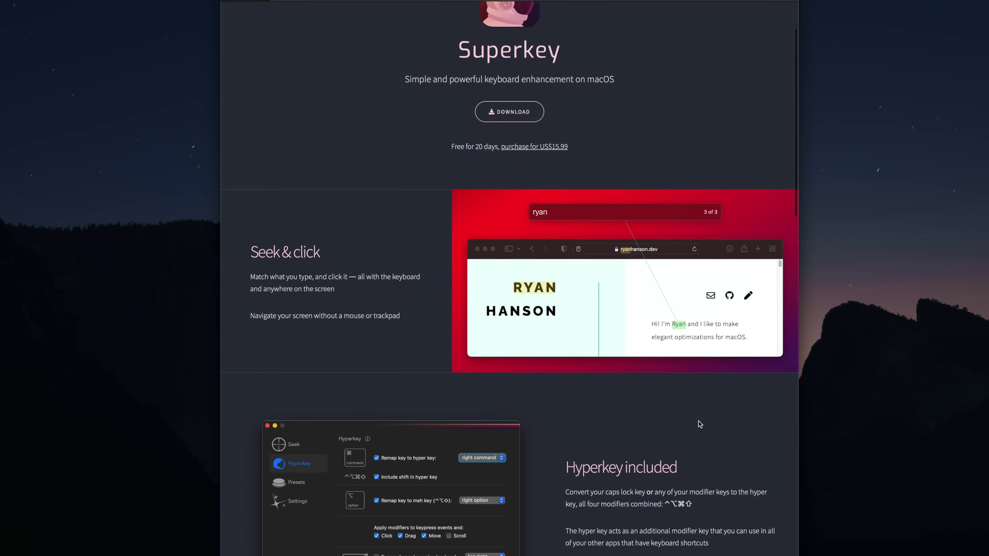
{"action": "scroll", "coordinate": [700, 423], "scroll_direction": "down", "scroll_amount": 3}
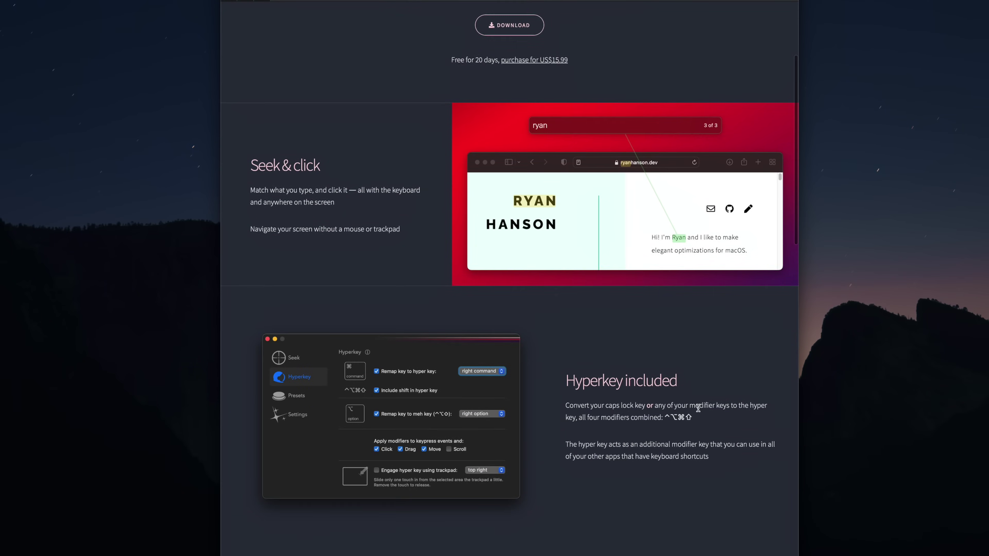
{"action": "scroll", "coordinate": [698, 408], "scroll_direction": "down", "scroll_amount": 6}
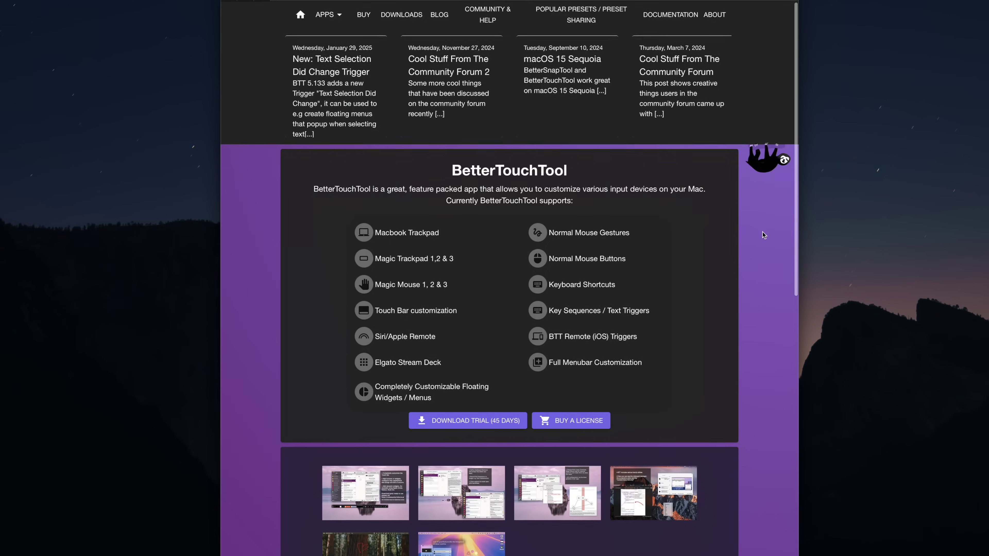
{"action": "scroll", "coordinate": [763, 232], "scroll_direction": "down", "scroll_amount": 5}
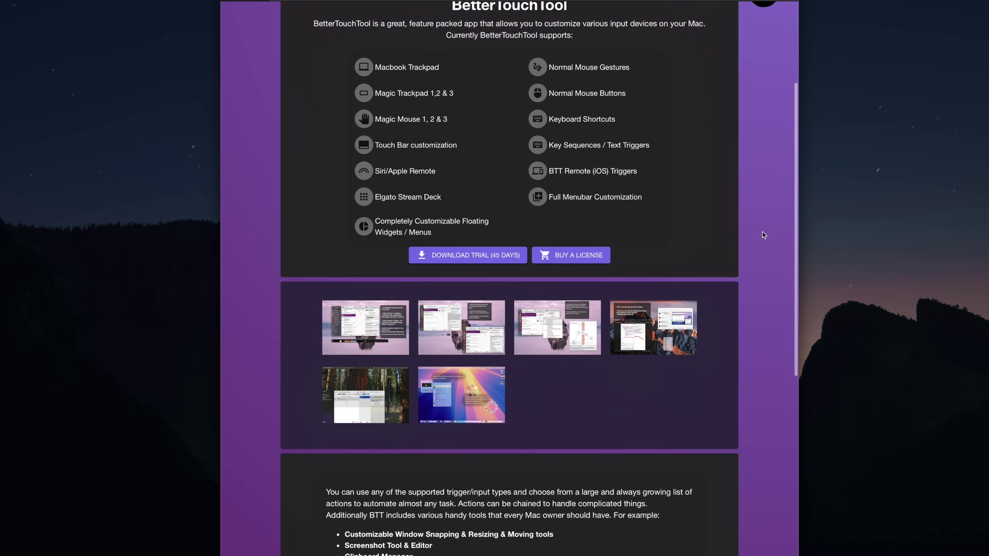
{"action": "scroll", "coordinate": [762, 232], "scroll_direction": "down", "scroll_amount": 5}
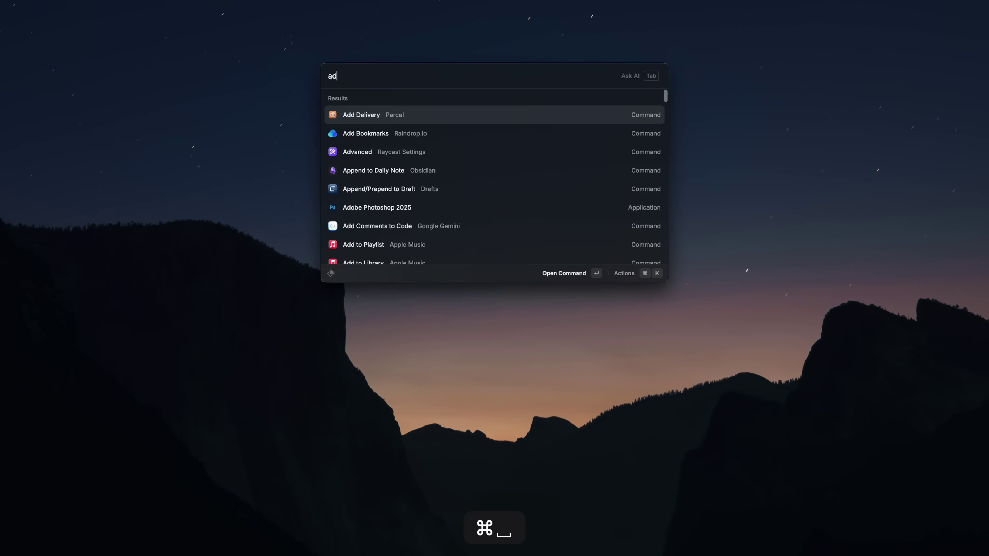
Open Raycast's Advanced settings and scroll to Hyper Key, set to Caps Lock with shift included.
{"action": "key", "text": "Return"}
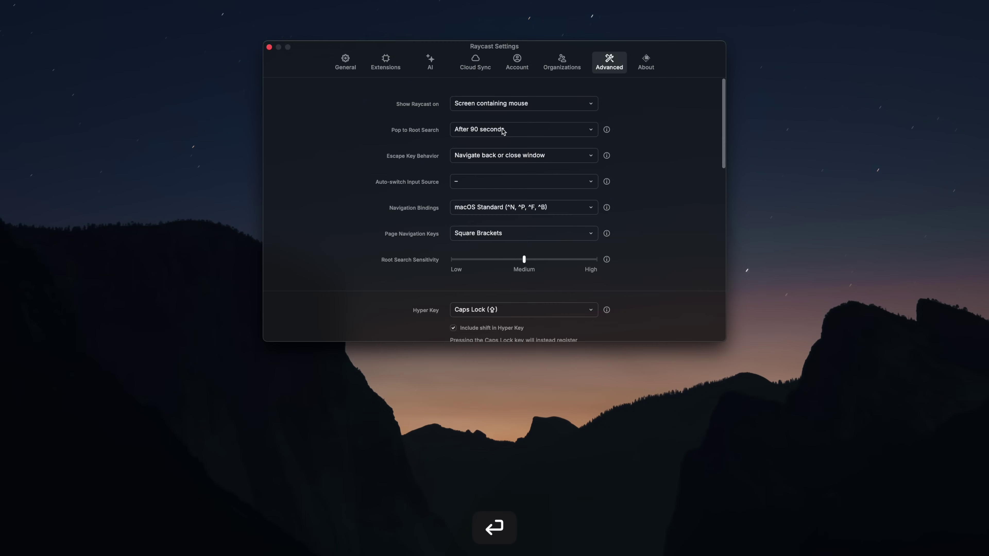
{"action": "scroll", "coordinate": [481, 168], "scroll_direction": "down", "scroll_amount": 5}
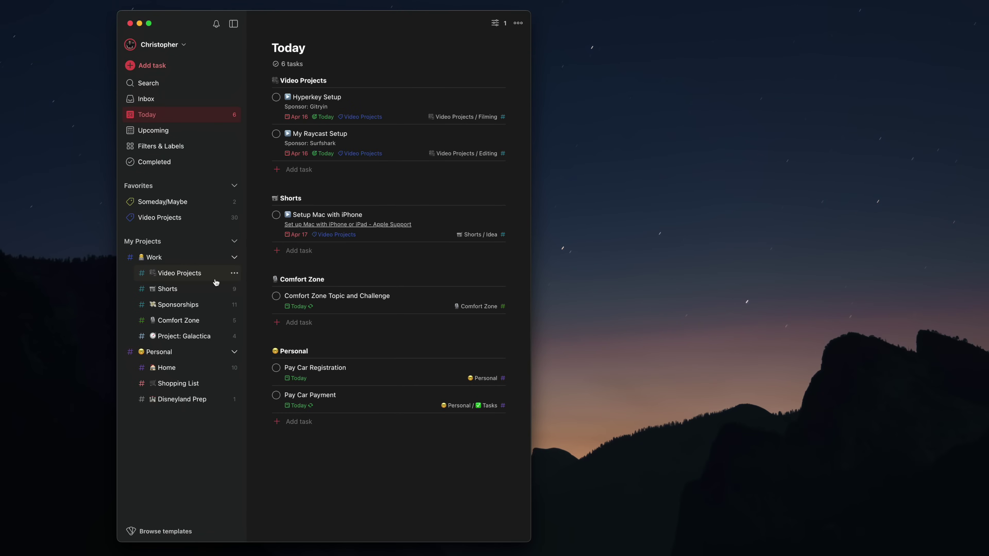
From the Video Projects board, quick-add 'take out trash' due tomorrow at 5 PM.
{"action": "left_click", "coordinate": [215, 281]}
{"action": "scroll", "coordinate": [390, 237], "scroll_direction": "right", "scroll_amount": 5}
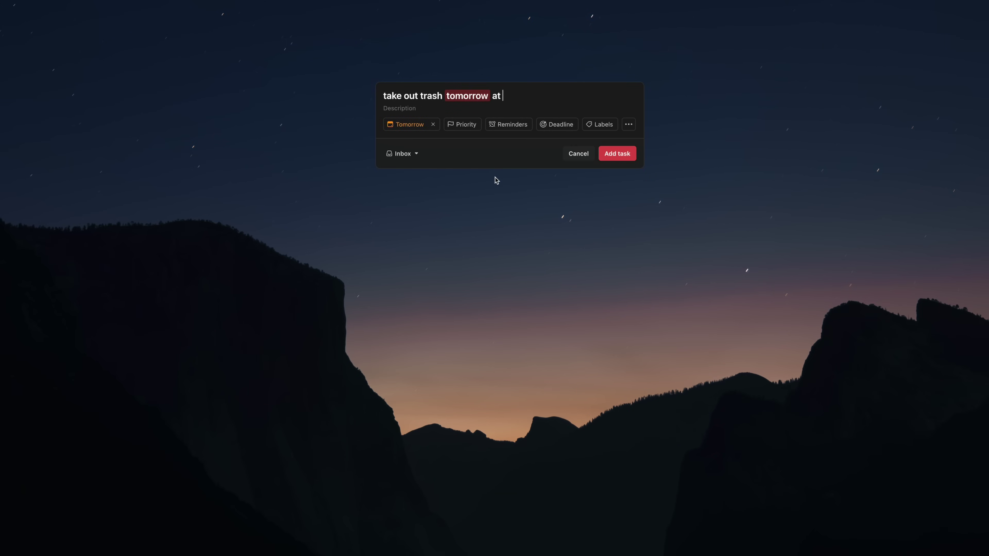
{"action": "type", "text": "5p"}
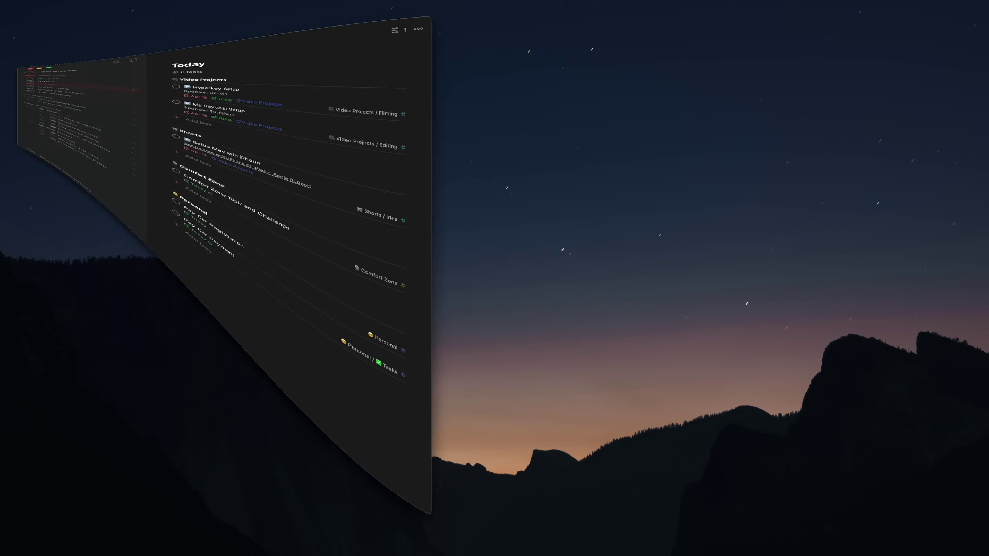
From Upcoming, open Todoist's Advanced settings showing Quick Add Task bound to Hyperkey+T.
{"action": "left_click", "coordinate": [170, 133]}
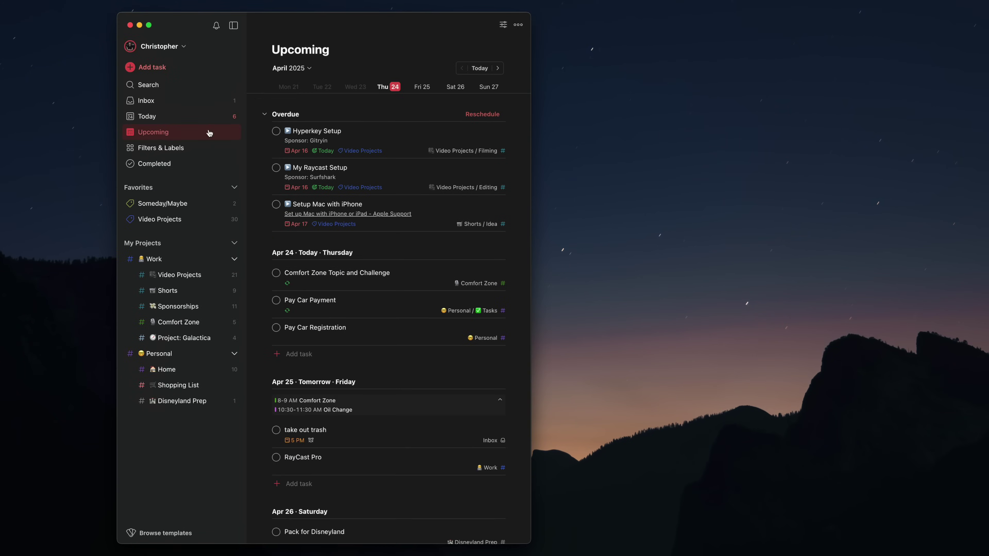
{"action": "scroll", "coordinate": [307, 206], "scroll_direction": "down", "scroll_amount": 10}
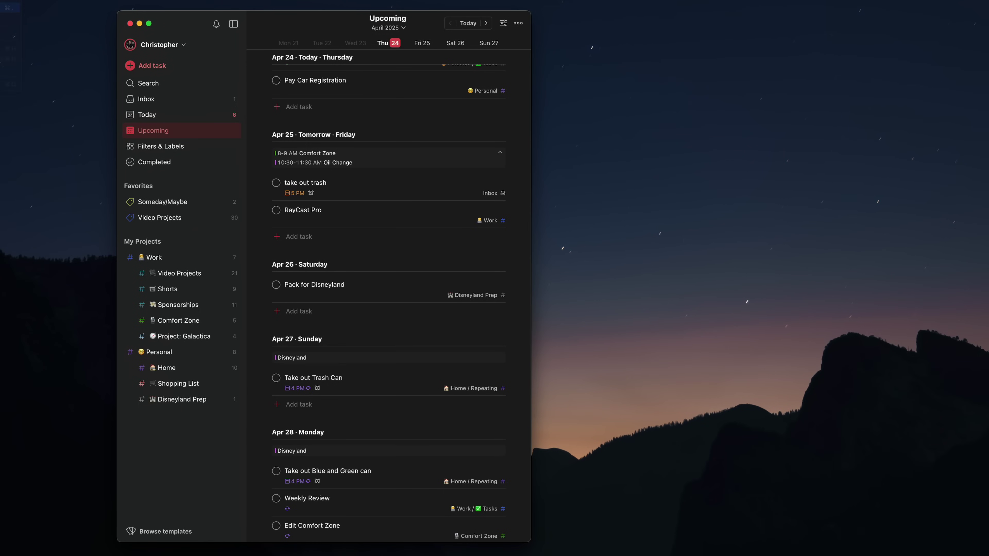
{"action": "key", "text": "super+comma"}
{"action": "left_click", "coordinate": [188, 123]}
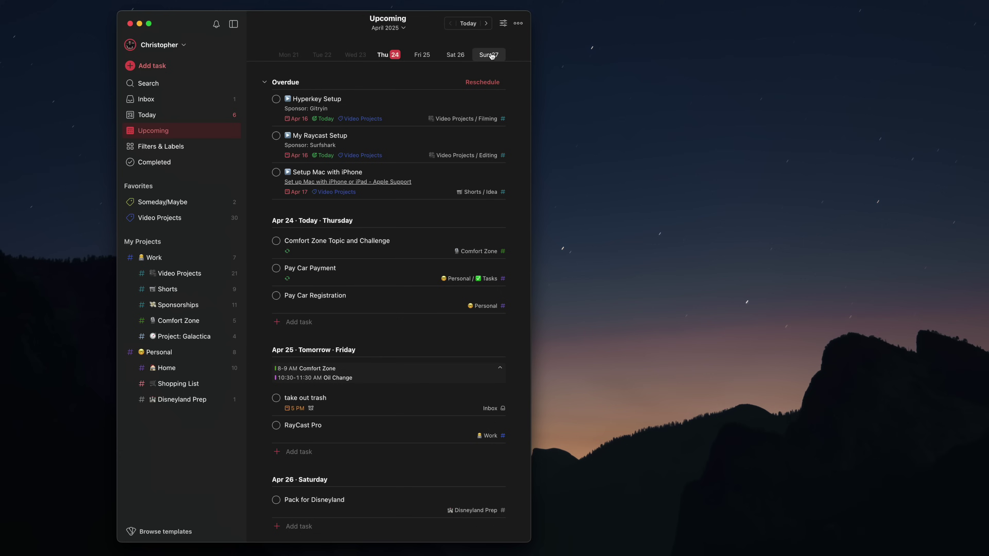
Bring up Todoist's Quick Add Task box with Hyperkey+T.
{"action": "key", "text": "ctrl+shift+alt+super+t"}
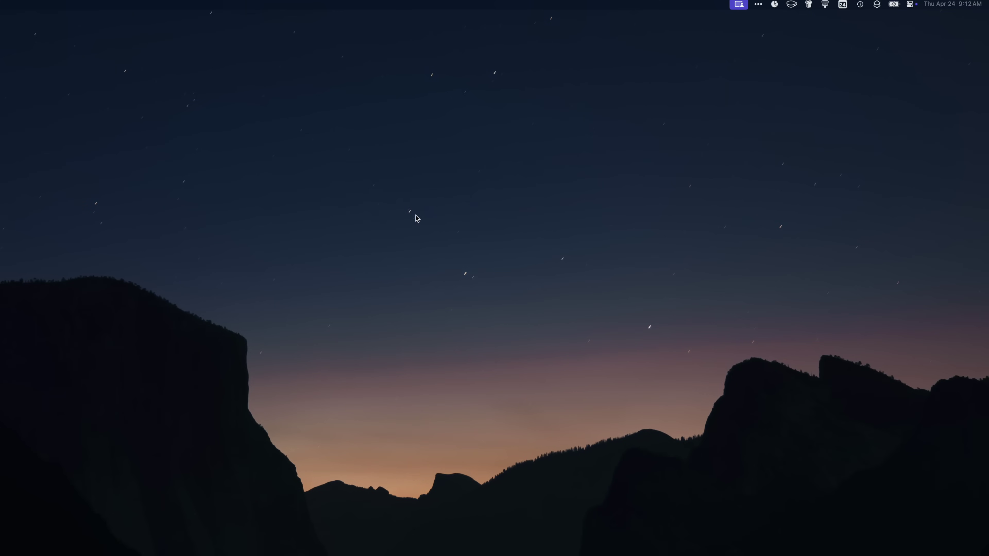
{"action": "key", "text": "ctrl+alt+shift+super+c"}
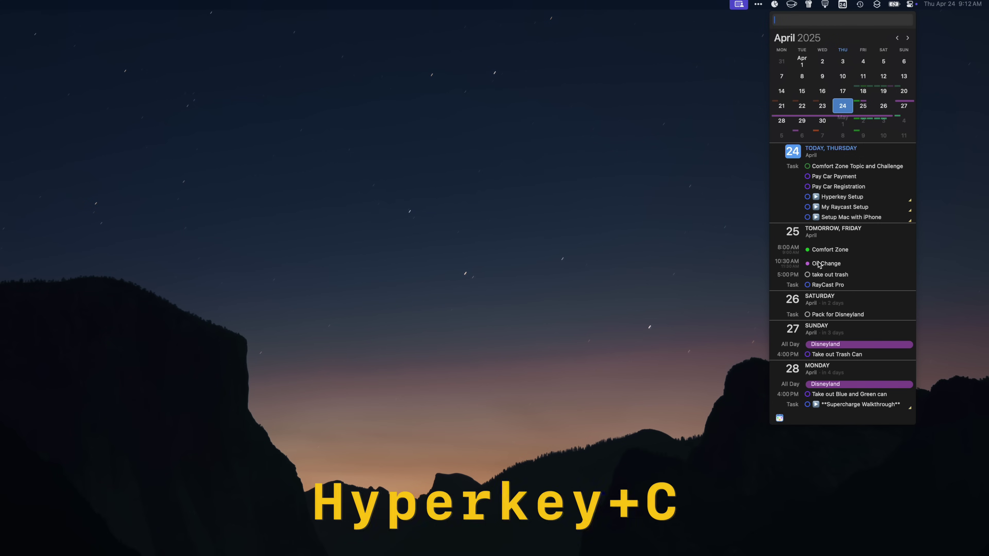
{"action": "left_click", "coordinate": [779, 418]}
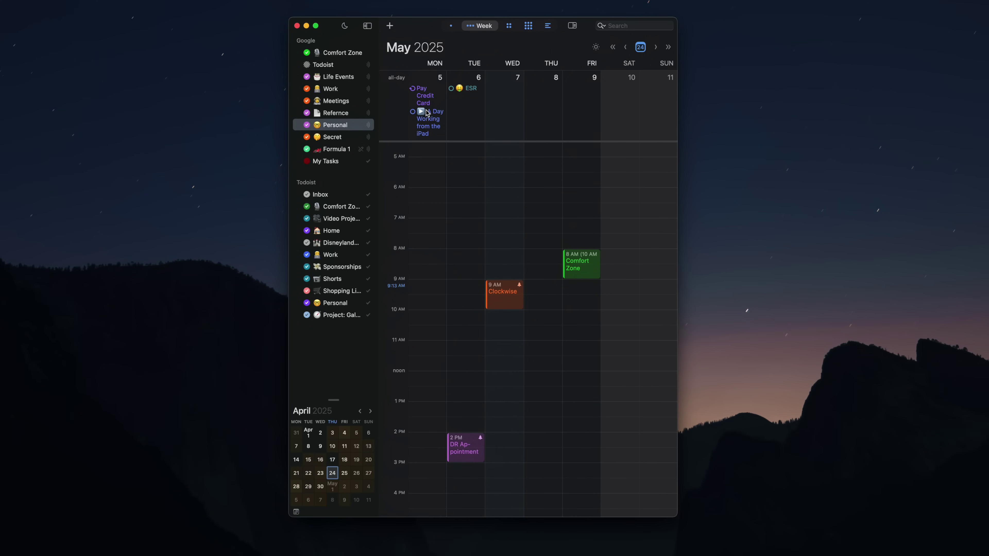
{"action": "left_click", "coordinate": [452, 27]}
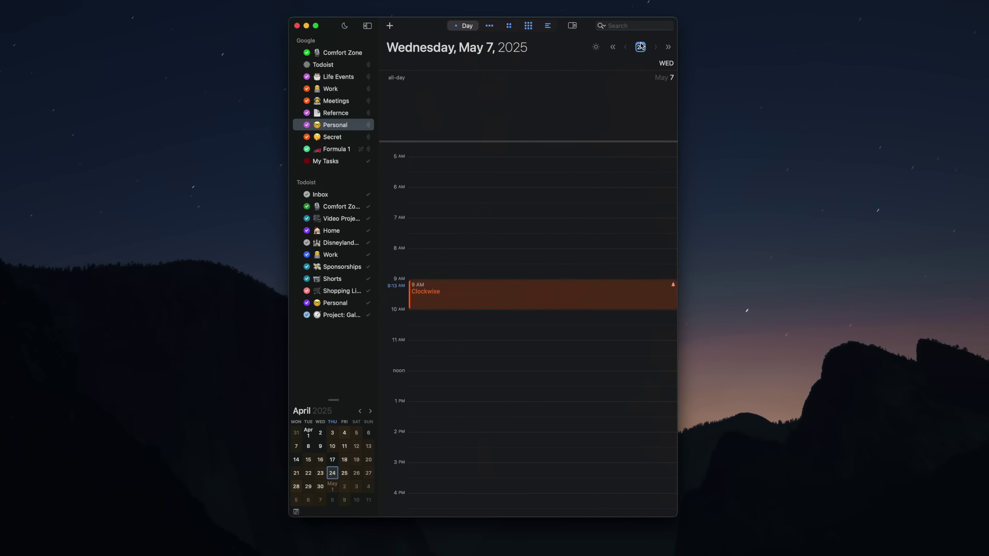
{"action": "left_click", "coordinate": [641, 47]}
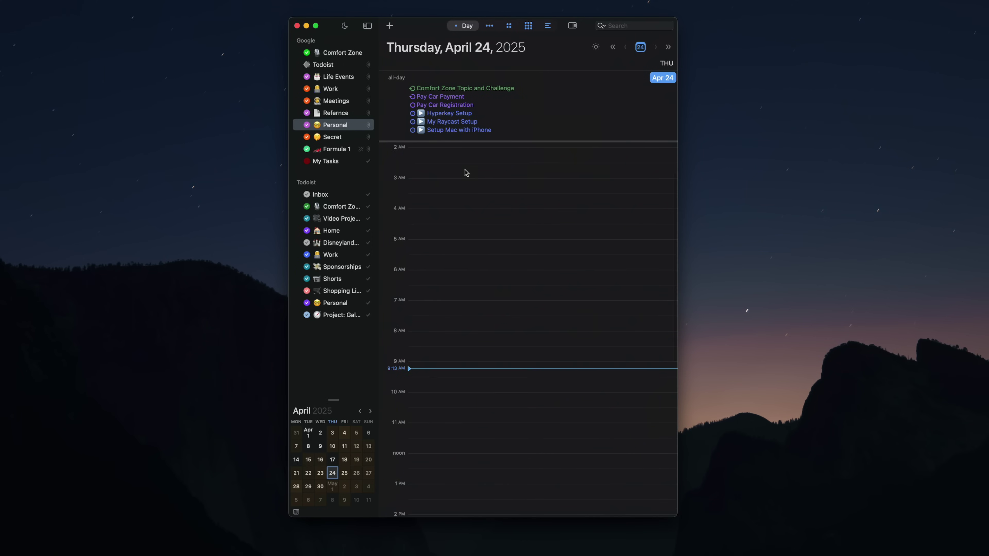
{"action": "key", "text": "super+h"}
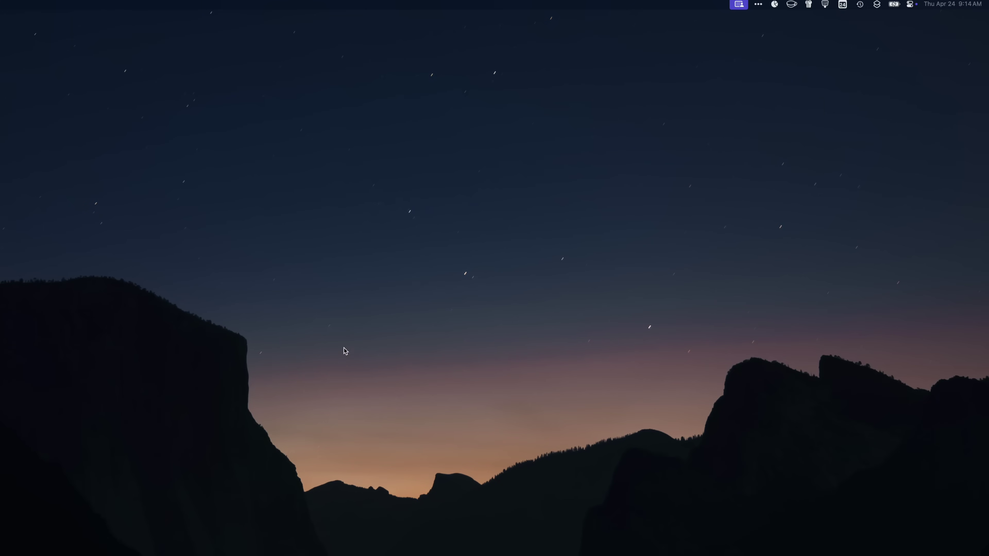
Drop down the menu-bar calendar agenda with Hyperkey+C.
{"action": "key", "text": "ctrl+alt+shift+super+c"}
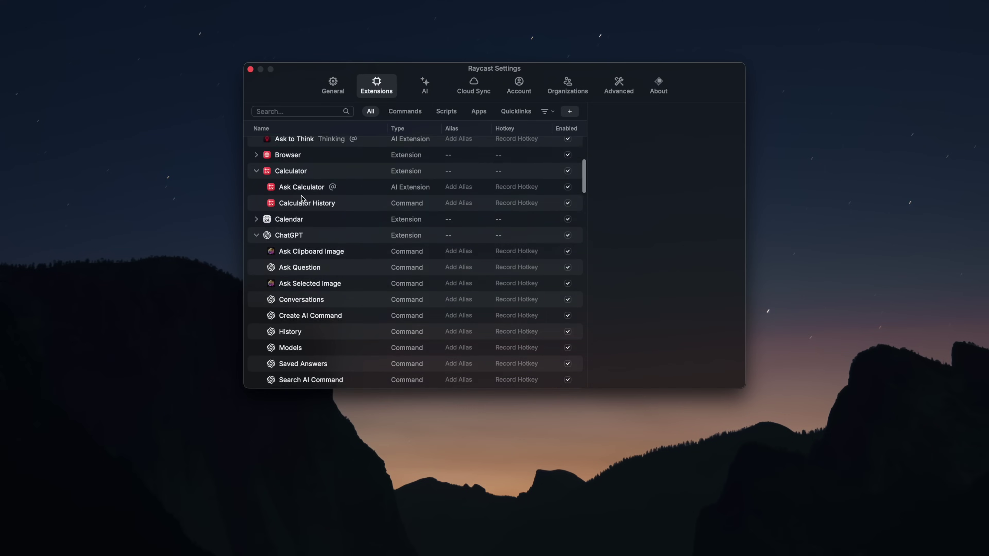
Start a note named 'New Note' via Hyperkey+N, then type 'This is a new line' into Append to Daily Note.
{"action": "scroll", "coordinate": [303, 199], "scroll_direction": "down", "scroll_amount": 10}
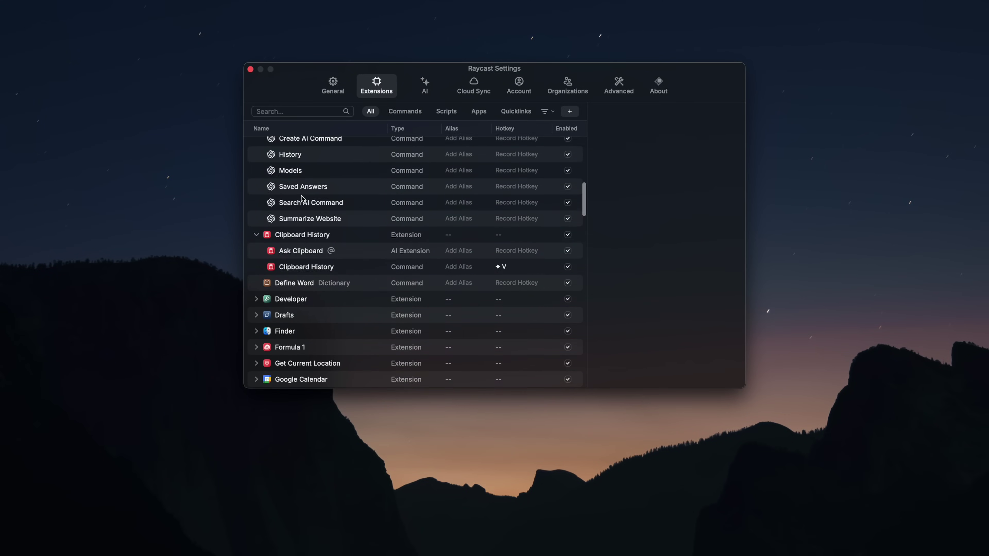
{"action": "scroll", "coordinate": [307, 206], "scroll_direction": "down", "scroll_amount": 1}
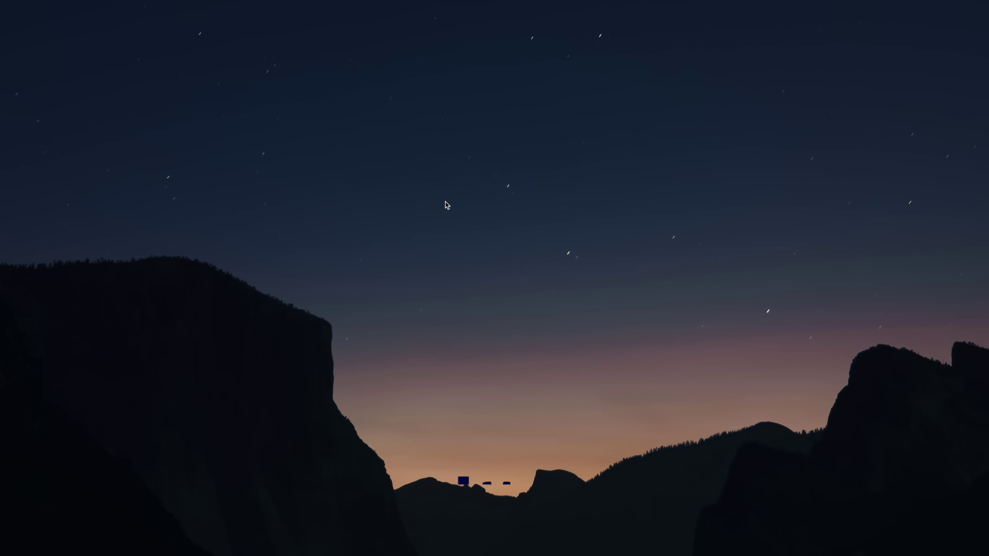
{"action": "key", "text": "ctrl+alt+shift+super+n"}
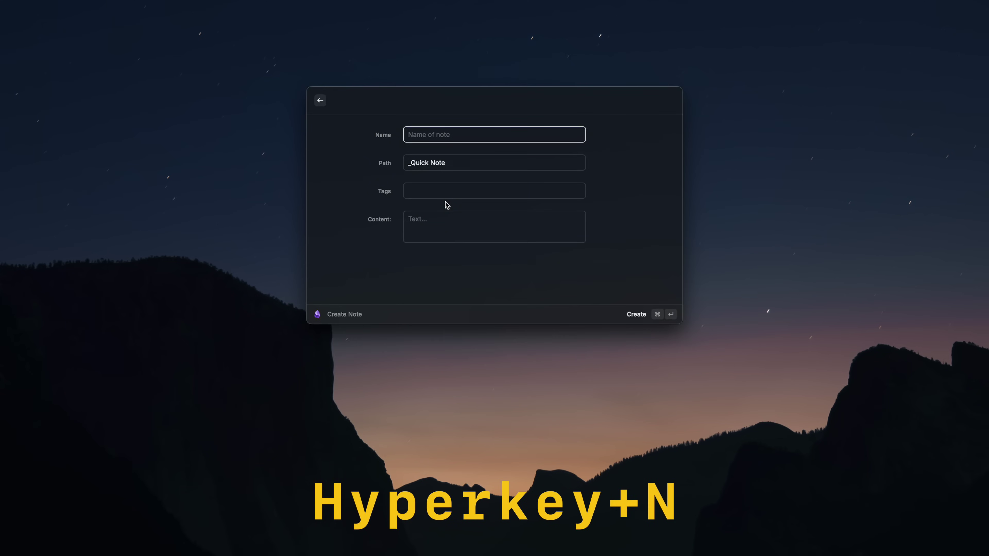
{"action": "type", "text": "New Note"}
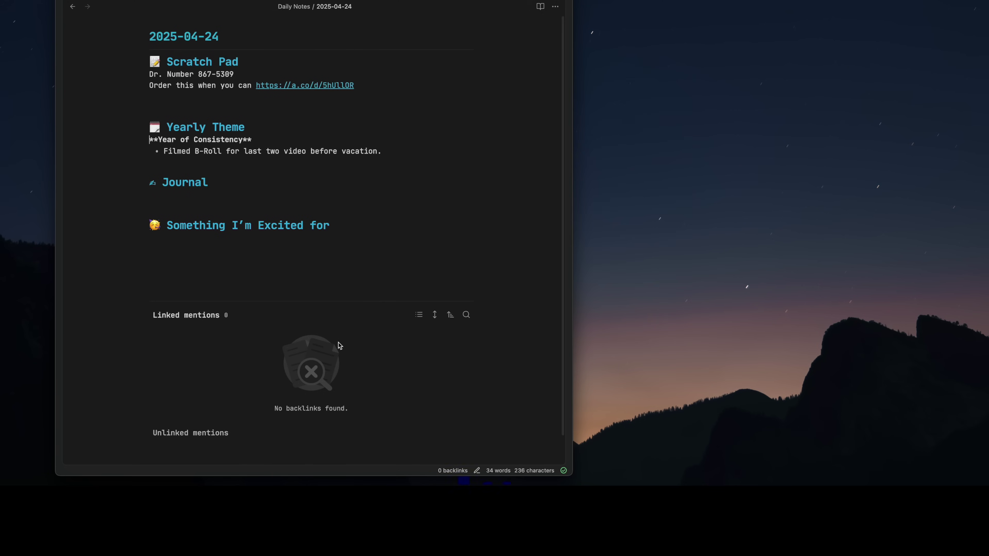
{"action": "key", "text": "ctrl+alt+shift+super+d"}
{"action": "type", "text": "This is a new"}
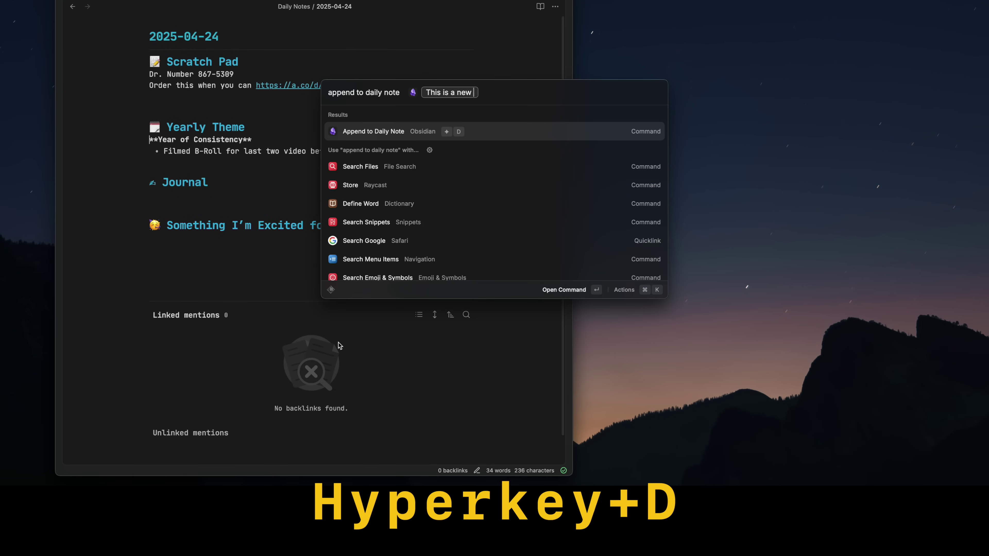
{"action": "type", "text": " line"}
Append 'This is a new line' under Scratch Pad and paste the timestamp list from clipboard history.
{"action": "key", "text": "Return"}
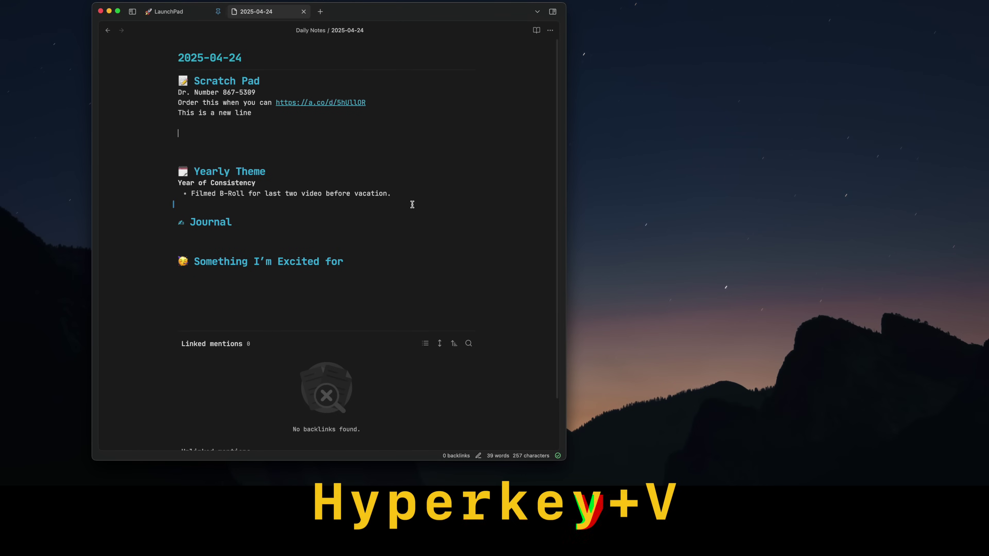
{"action": "key", "text": "ctrl+alt+shift+super+v"}
{"action": "key", "text": "Down"}
{"action": "key", "text": "Down"}
{"action": "key", "text": "Down"}
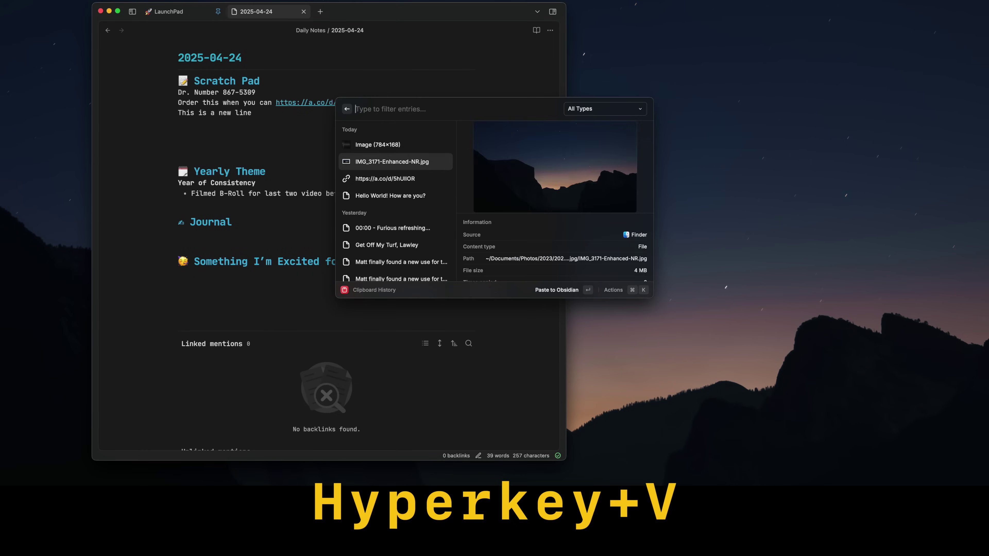
{"action": "key", "text": "Down"}
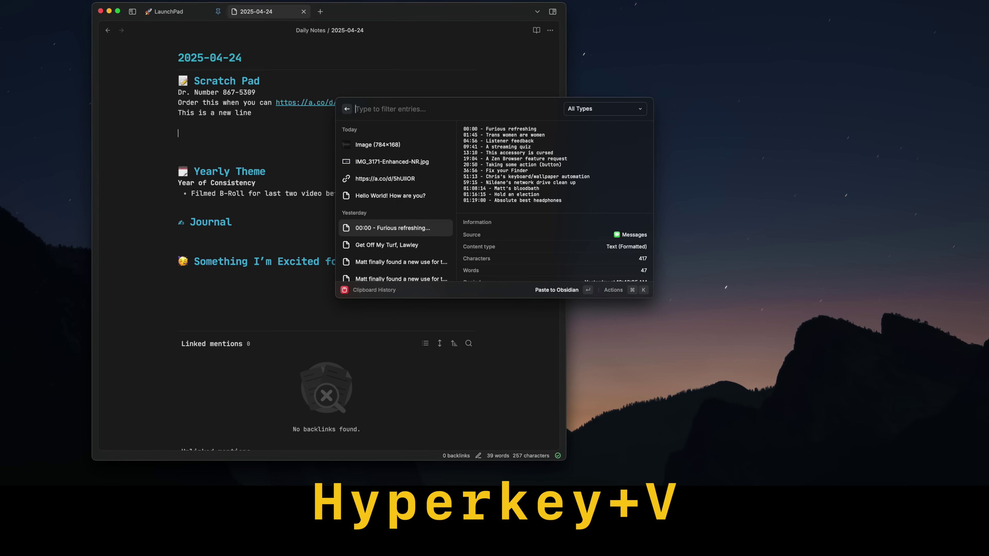
{"action": "key", "text": "Down"}
{"action": "key", "text": "Up"}
{"action": "key", "text": "Return"}
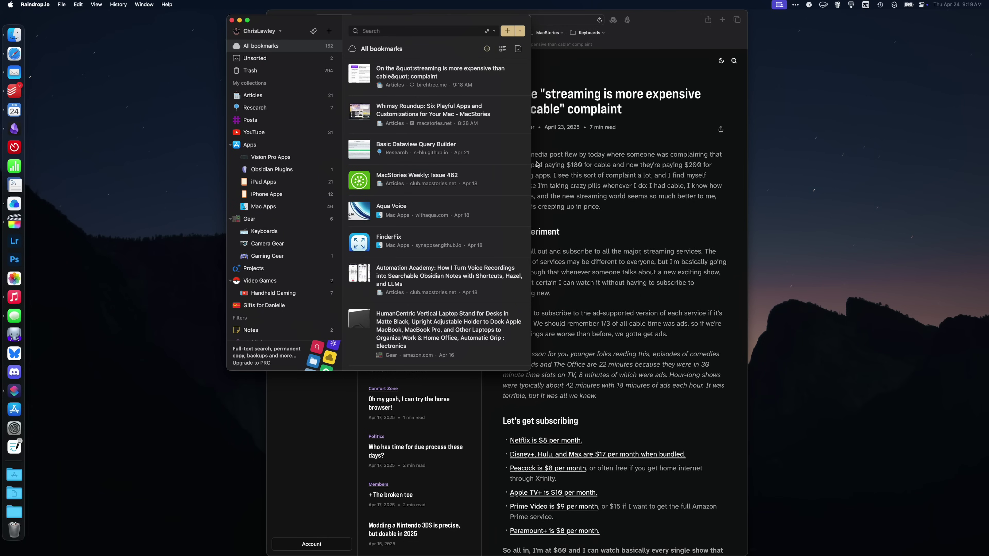
Open the Raindrop Save Browser Tab form for the Birchtree streaming article with Hyperkey+B.
{"action": "key", "text": "ctrl+alt+shift+super+b"}
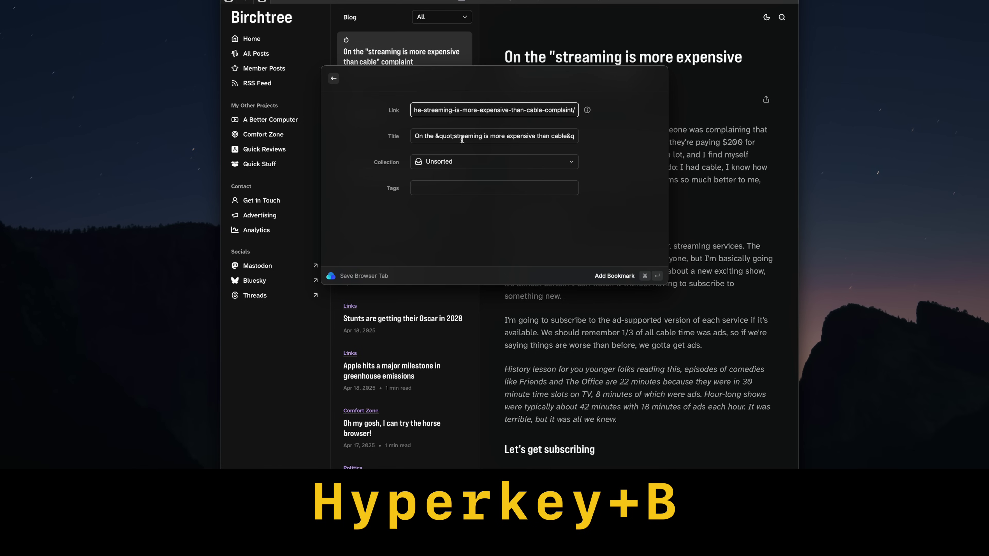
Pick the bookmark's collection, bind Start Focus Session to Hyperkey+R, and launch it with that hotkey.
{"action": "left_click", "coordinate": [481, 161]}
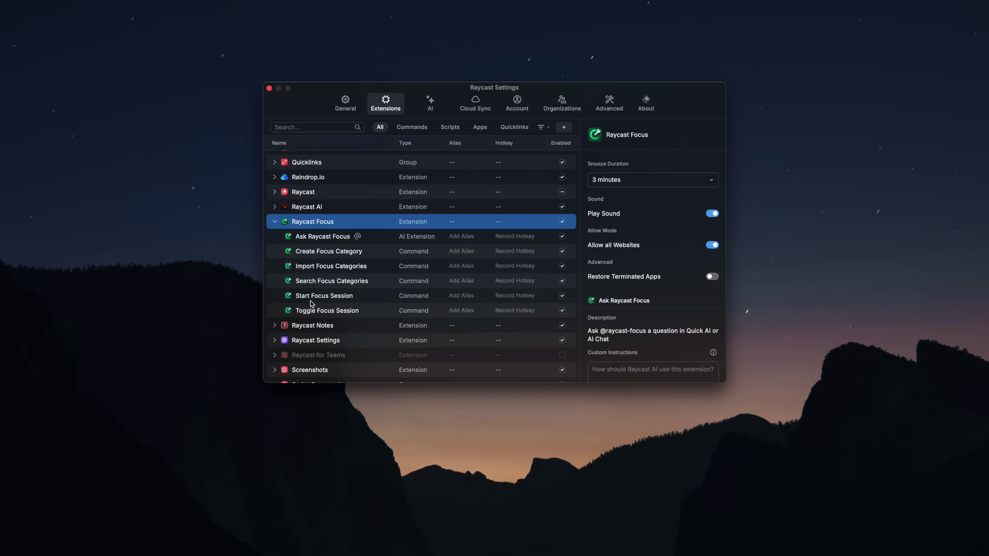
{"action": "left_click", "coordinate": [510, 298]}
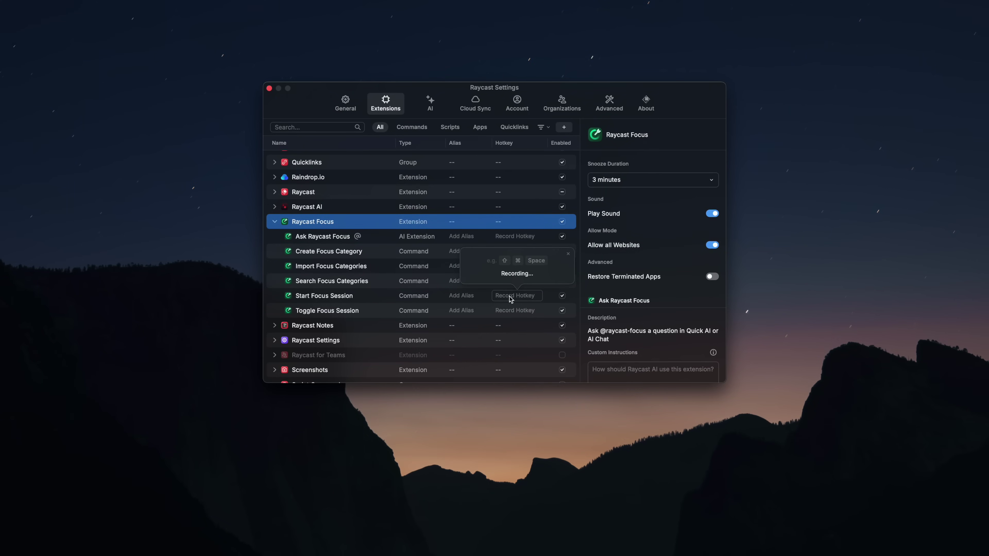
{"action": "key", "text": "ctrl+alt+shift+super+r"}
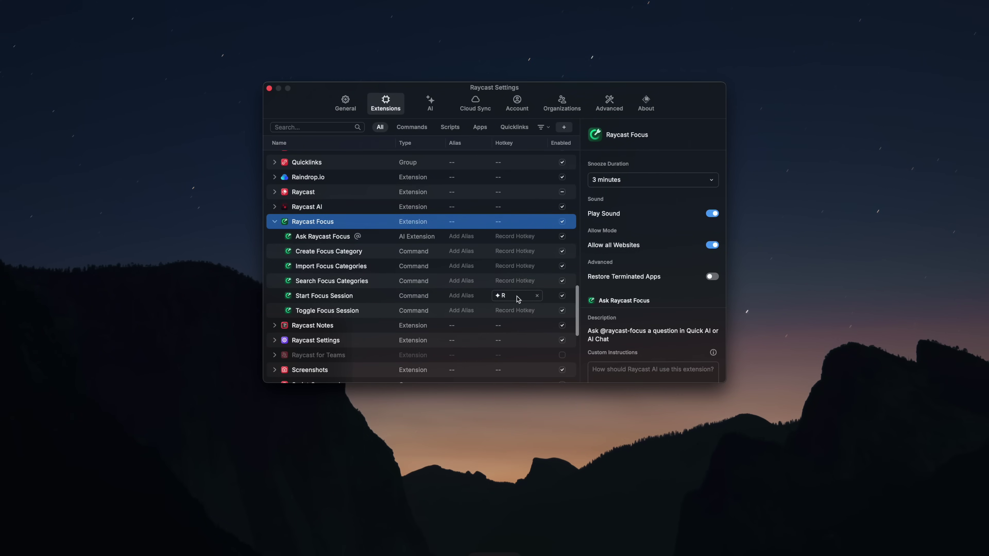
{"action": "key", "text": "ctrl+alt+shift+super+r"}
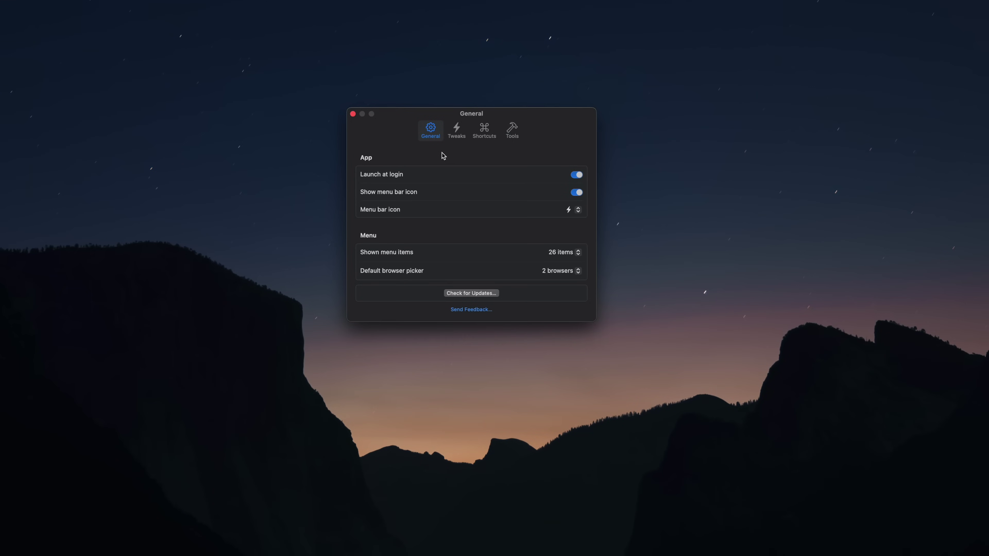
Review Supercharge's Shortcuts tab, then use Hyperkey+F to open Finder and Hyperkey+\ to clear notifications.
{"action": "left_click", "coordinate": [484, 133]}
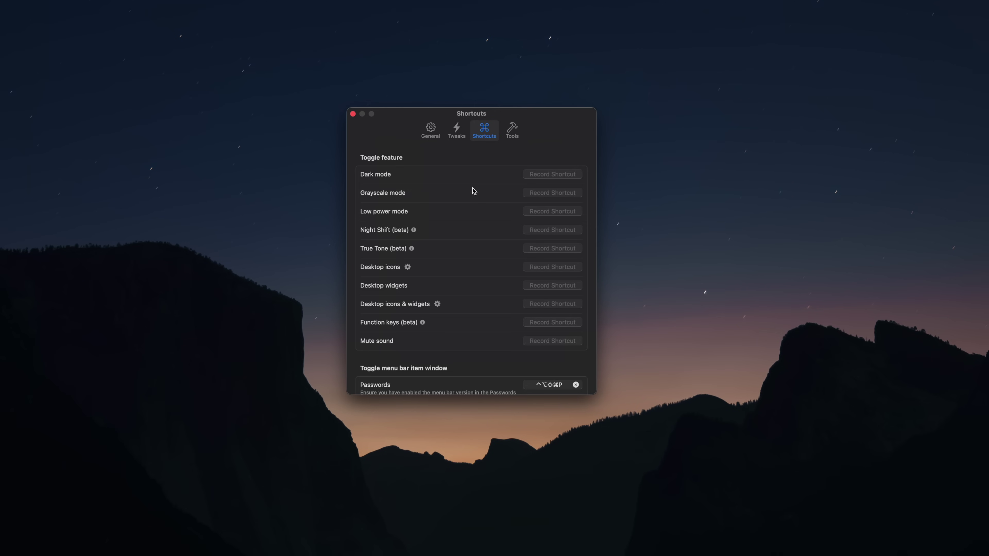
{"action": "scroll", "coordinate": [423, 268], "scroll_direction": "down", "scroll_amount": 10}
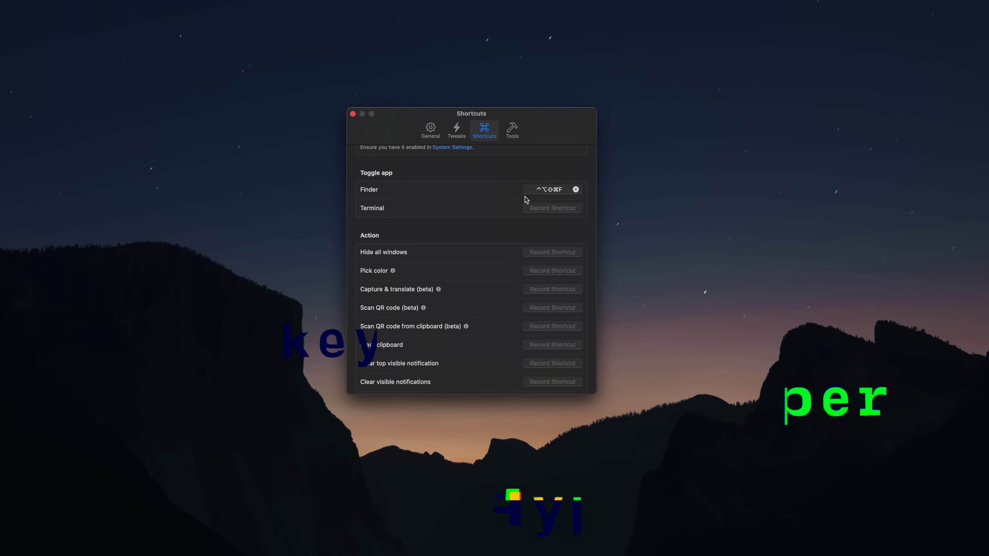
{"action": "key", "text": "ctrl+alt+shift+super+f"}
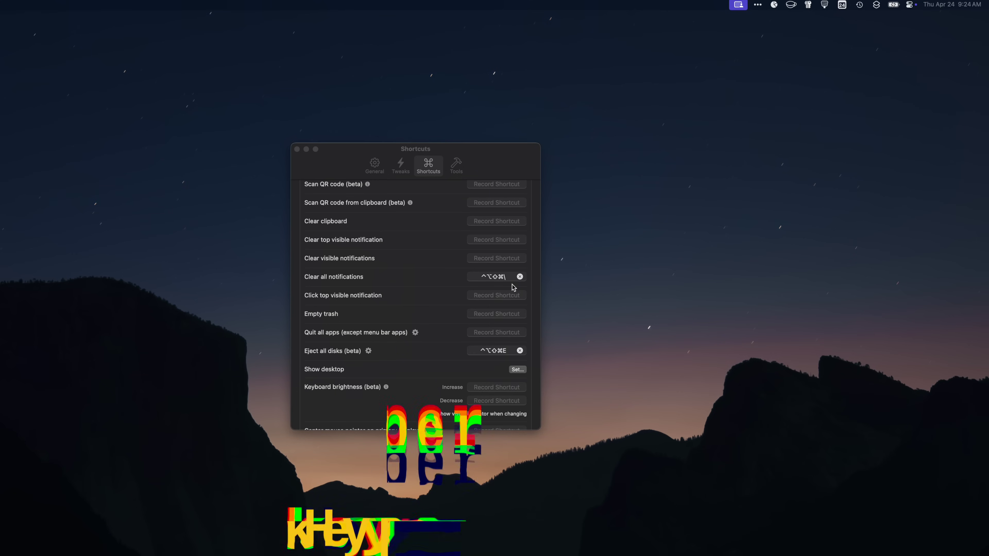
{"action": "left_click", "coordinate": [956, 6]}
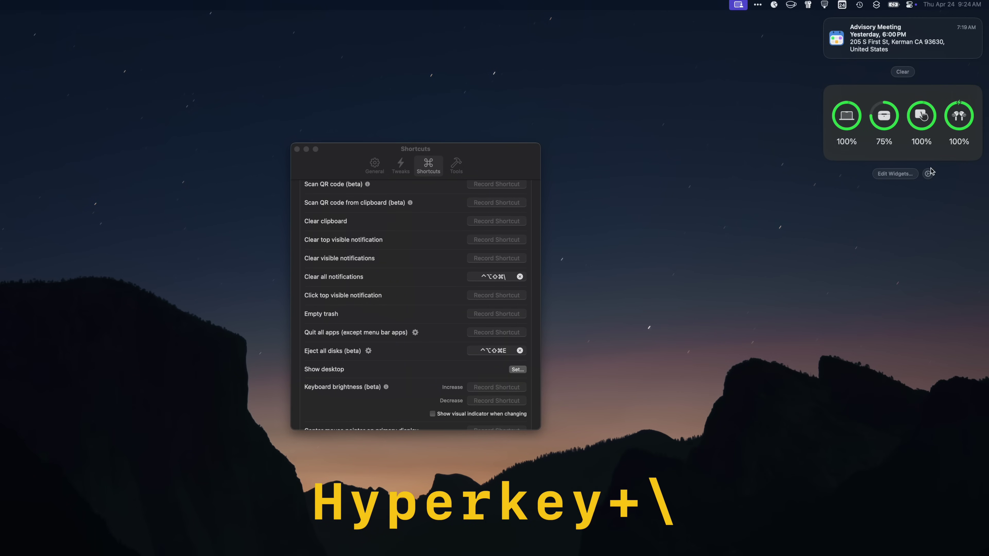
{"action": "key", "text": "ctrl+alt+shift+super+backslash"}
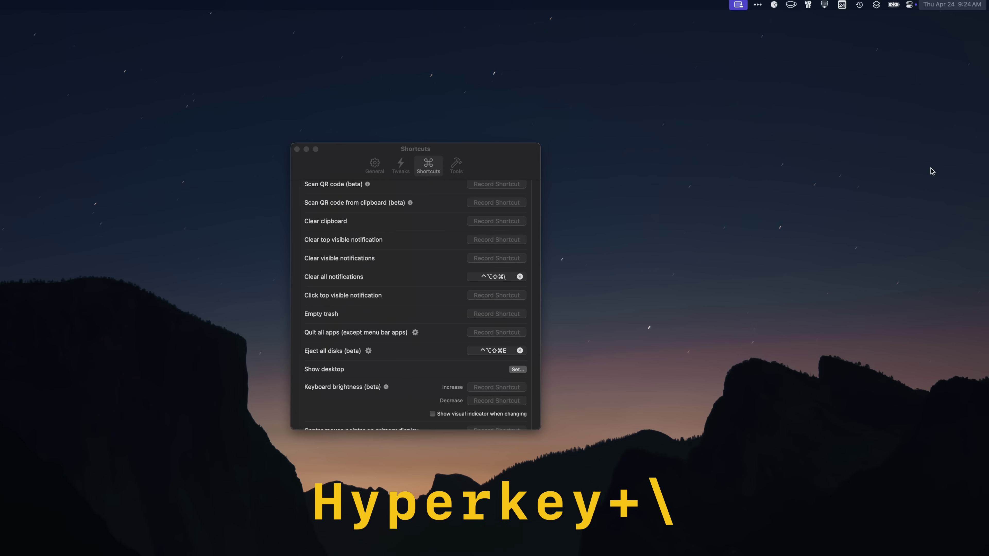
{"action": "left_click", "coordinate": [969, 4]}
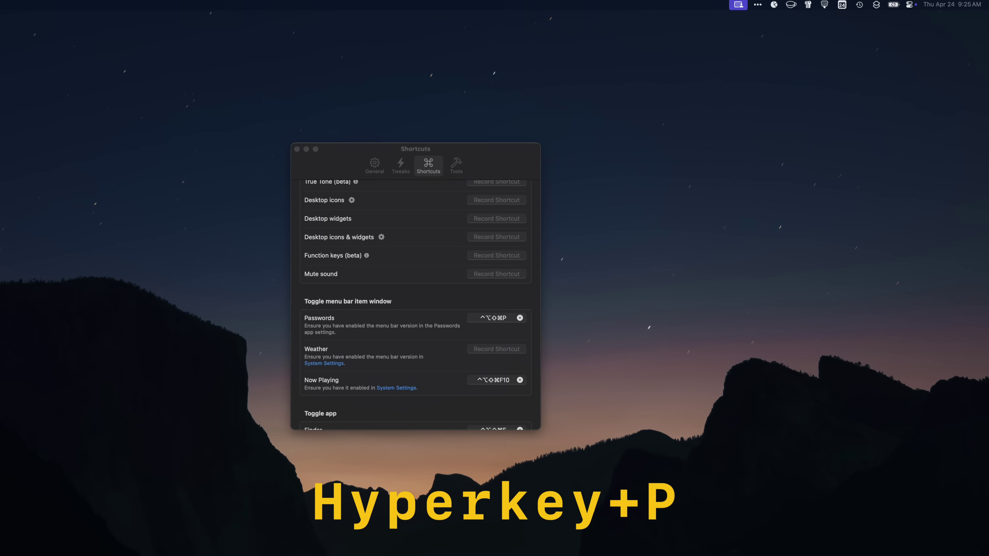
{"action": "key", "text": "ctrl+alt+shift+super+p"}
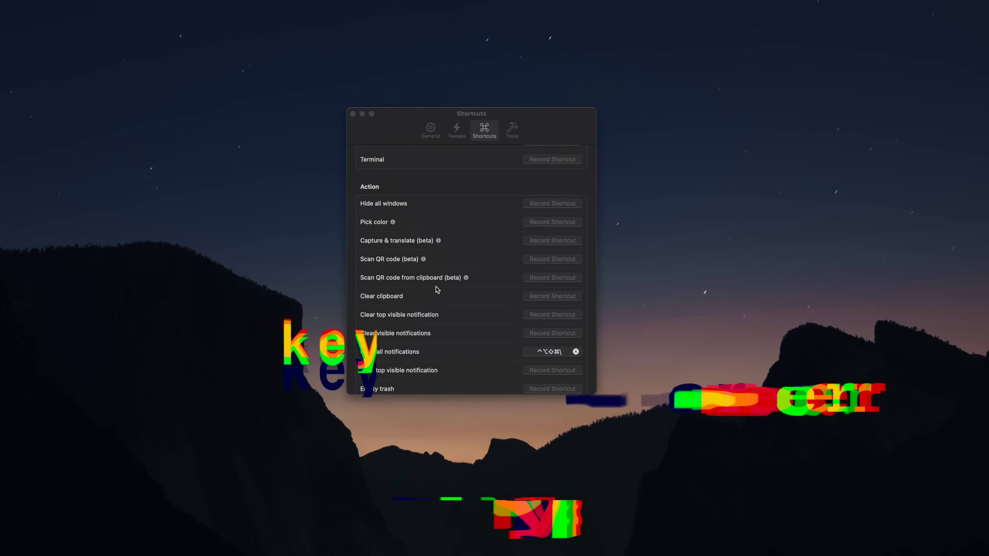
{"action": "scroll", "coordinate": [436, 289], "scroll_direction": "down", "scroll_amount": 6}
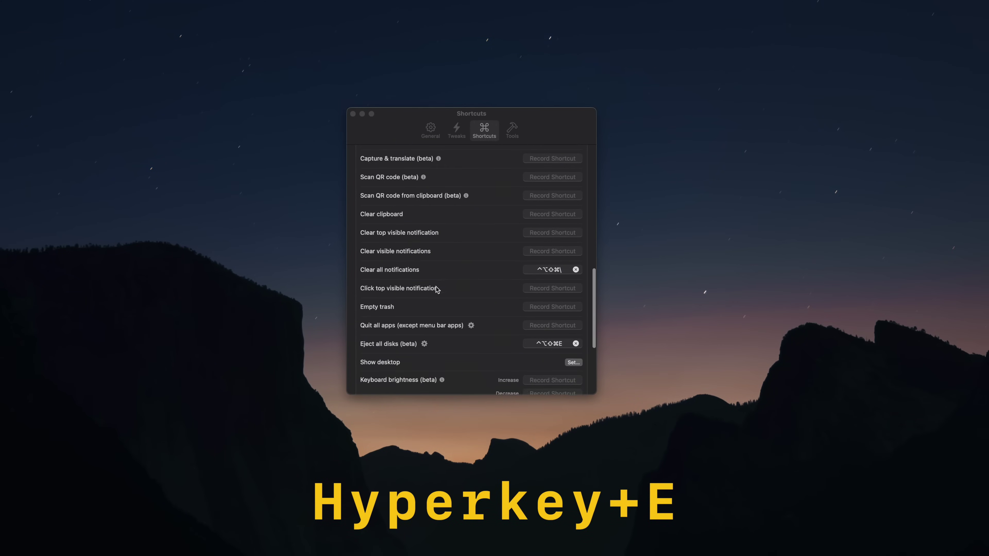
{"action": "scroll", "coordinate": [436, 289], "scroll_direction": "down", "scroll_amount": 2}
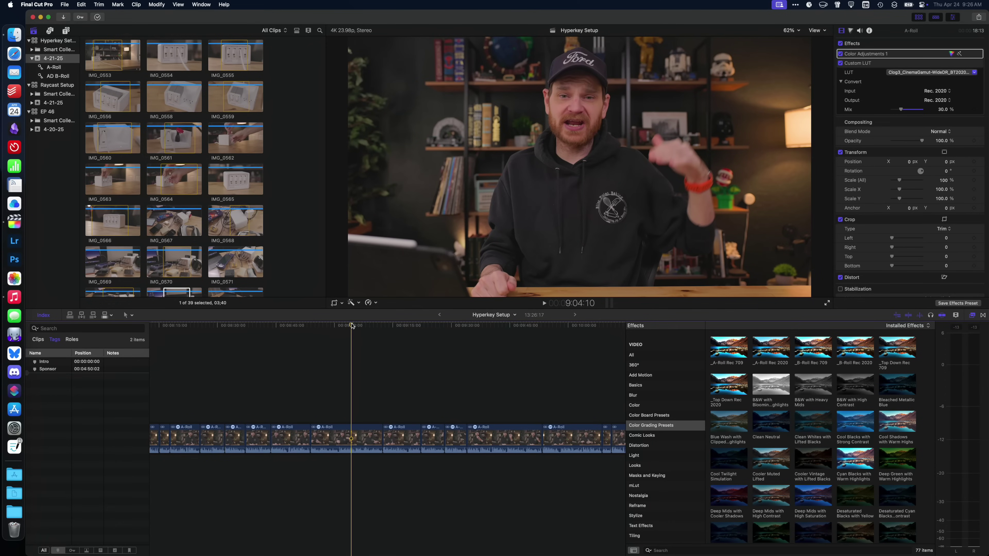
Open Final Cut Pro's Command Sets > Customize editor and preview keys using the Hyperkey modifiers.
{"action": "left_click", "coordinate": [50, 5]}
{"action": "mouse_move", "coordinate": [68, 38]}
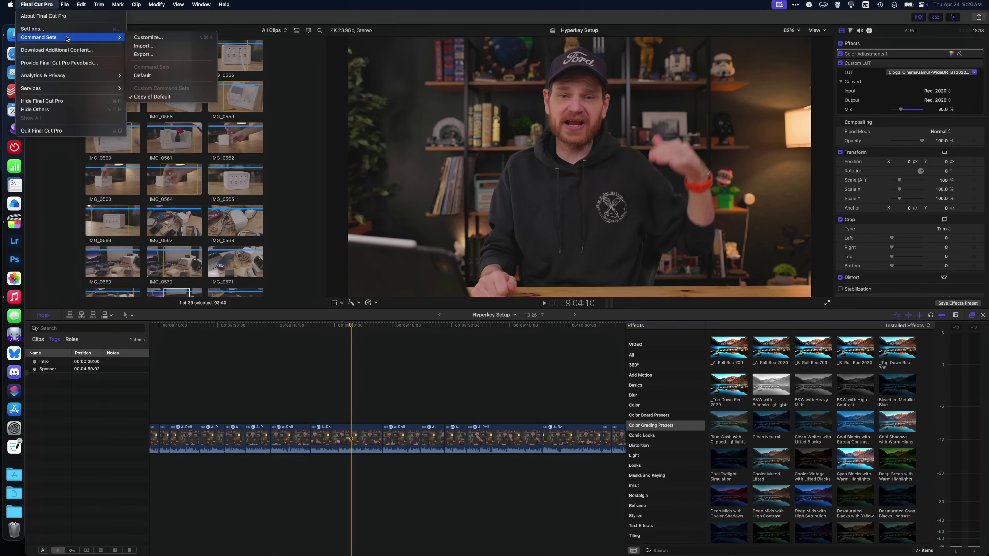
{"action": "left_click", "coordinate": [150, 38]}
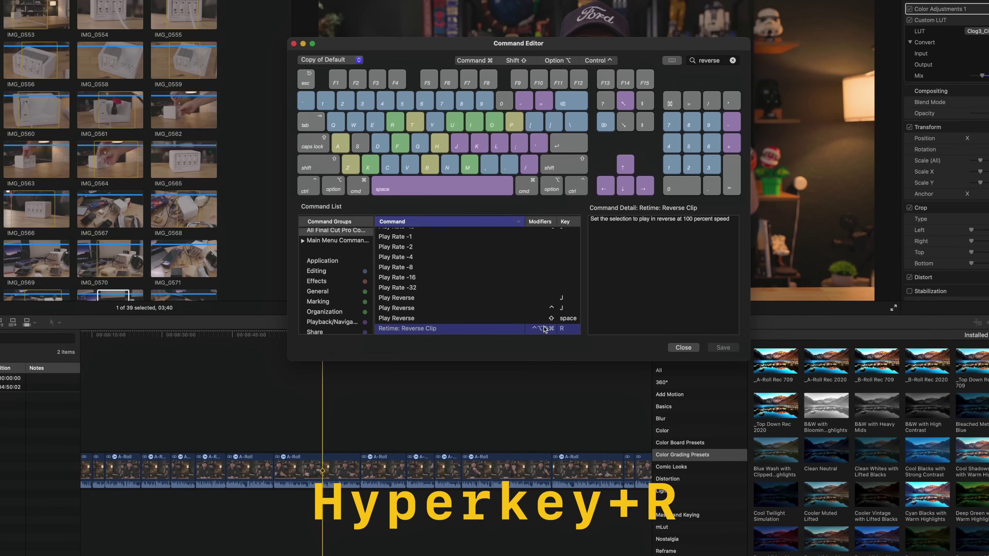
{"action": "key", "text": "shift+super"}
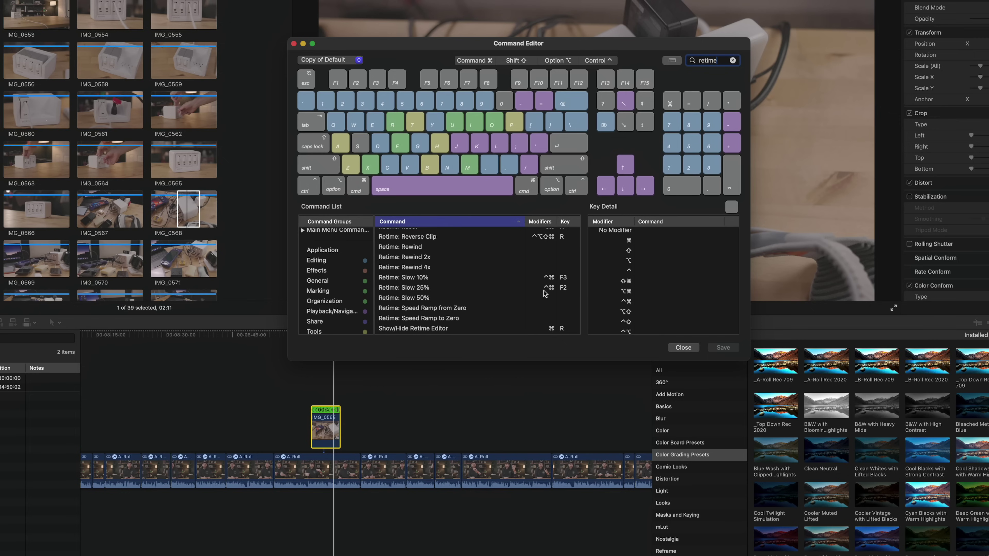
{"action": "scroll", "coordinate": [543, 290], "scroll_direction": "up", "scroll_amount": 5}
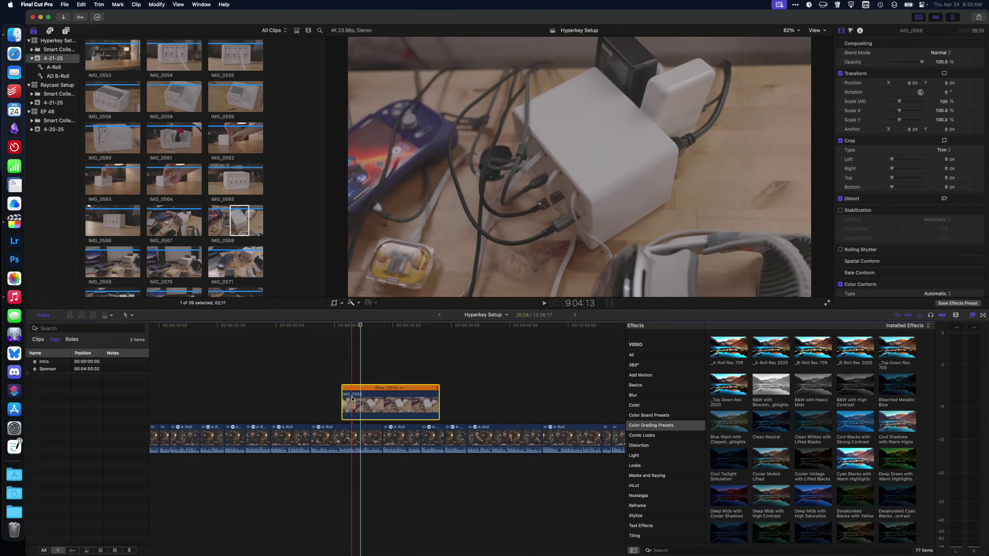
Turn on Optical Flow frame blending for the slowed IMG_0568 clip with Ctrl-Cmd-O.
{"action": "key", "text": "ctrl+super+o"}
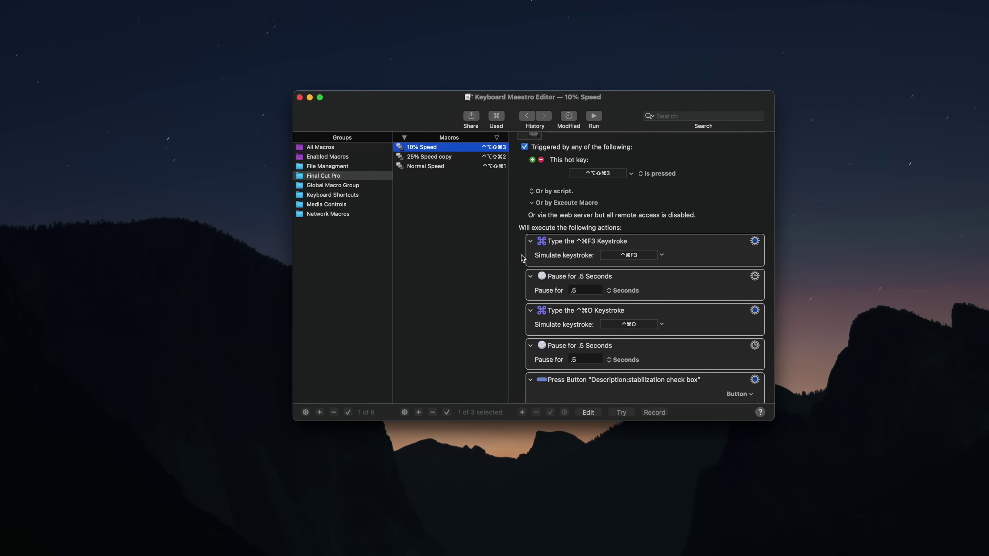
{"action": "scroll", "coordinate": [522, 258], "scroll_direction": "down", "scroll_amount": 1}
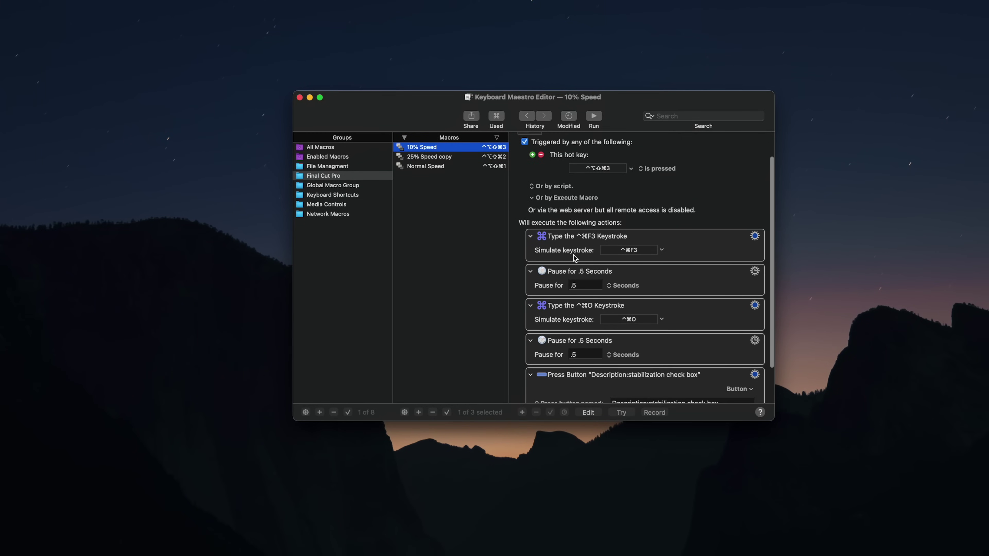
{"action": "scroll", "coordinate": [573, 255], "scroll_direction": "down", "scroll_amount": 3}
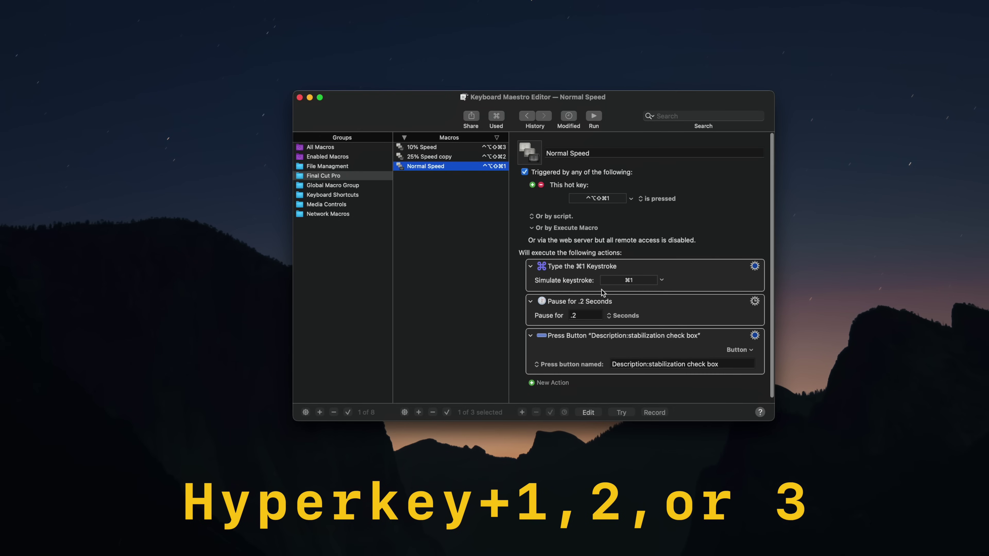
{"action": "left_click", "coordinate": [406, 158]}
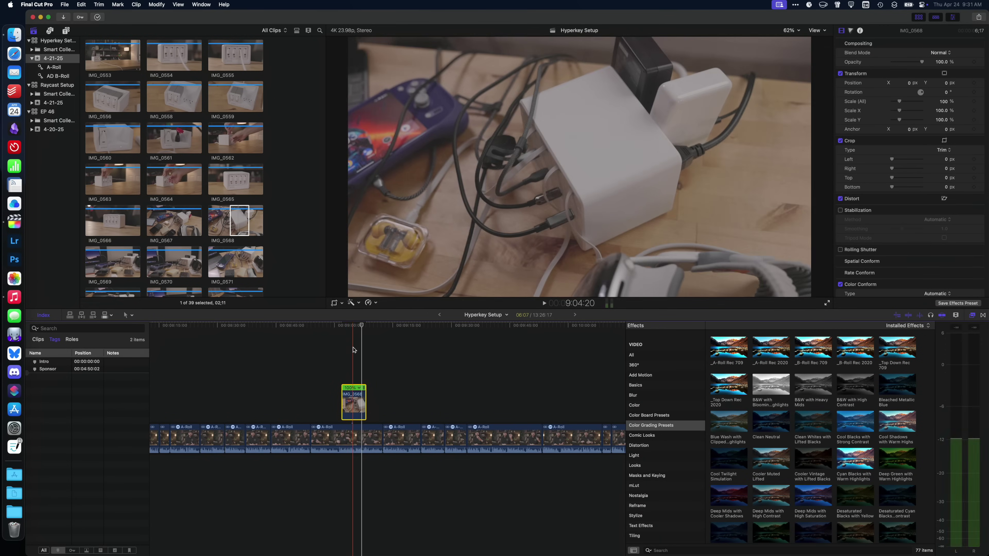
Zoom the timeline in and retime the IMG_0568 clip to Slow 25% with Ctrl-Cmd-F2.
{"action": "key", "text": "super+equal"}
{"action": "key", "text": "super+equal"}
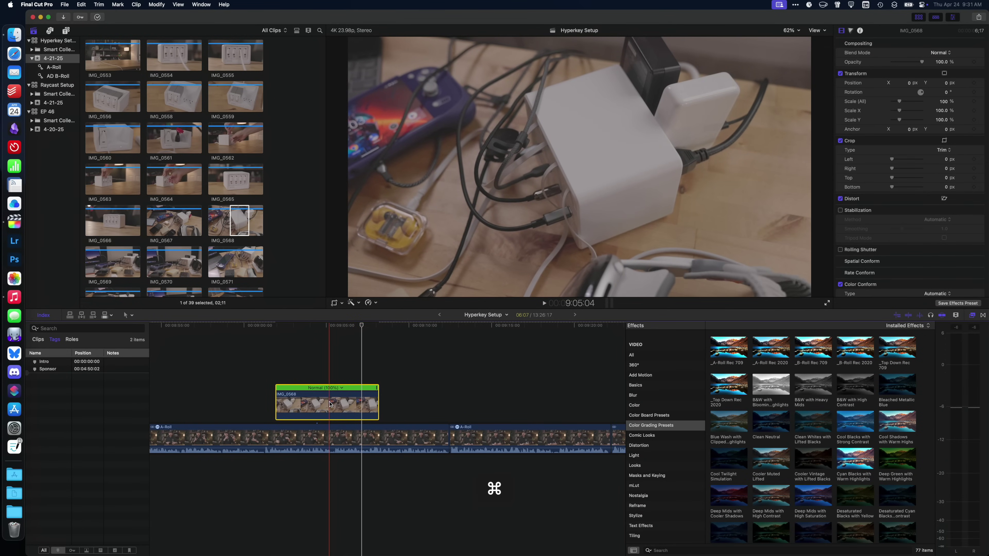
{"action": "key", "text": "ctrl+super+F2"}
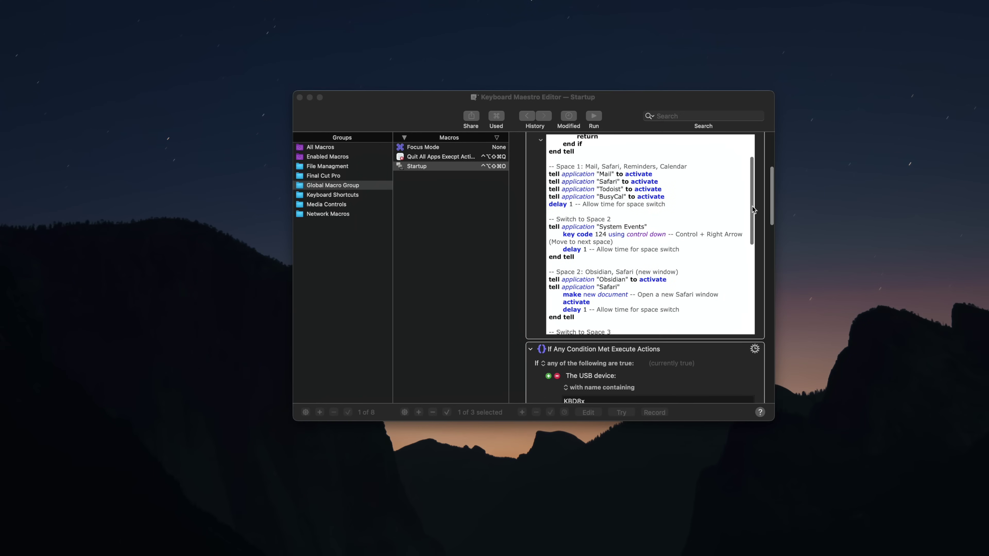
Scroll through the Startup macro's app-launching Execute AppleScript action.
{"action": "left_click_drag", "start_coordinate": [753, 206], "coordinate": [748, 294]}
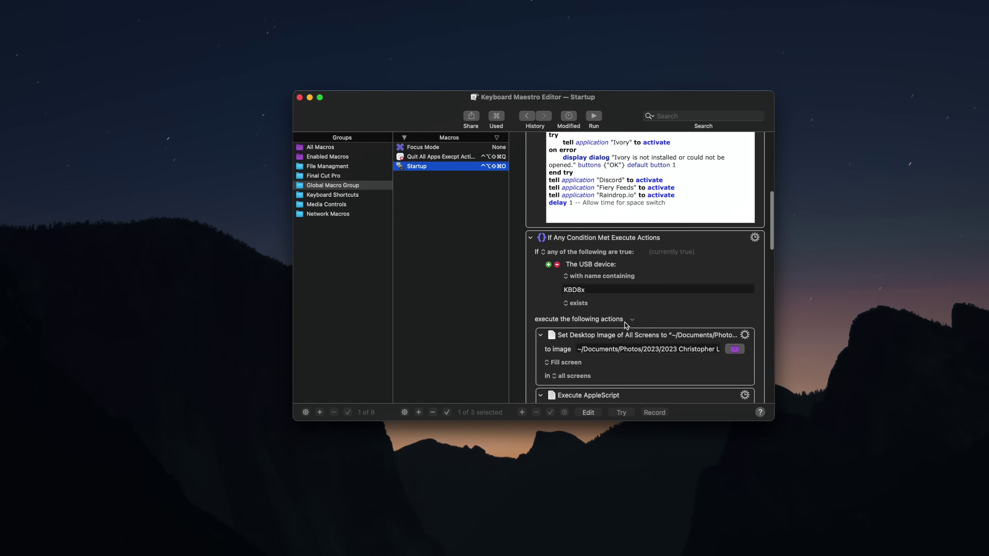
Scroll through the Startup macro's actions and select the Quit All Apps Except Active App macro.
{"action": "scroll", "coordinate": [624, 322], "scroll_direction": "down", "scroll_amount": 4}
{"action": "scroll", "coordinate": [603, 308], "scroll_direction": "down", "scroll_amount": 7}
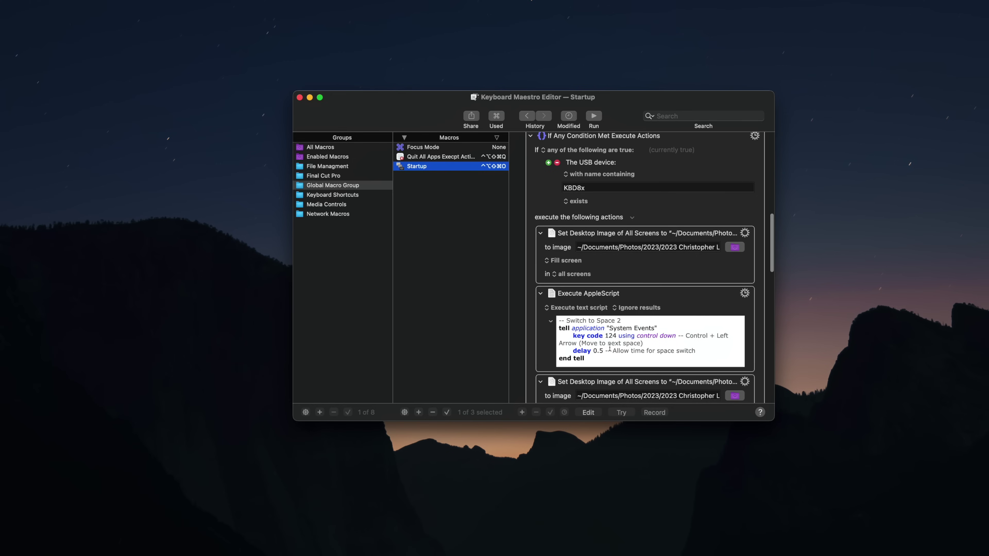
{"action": "scroll", "coordinate": [609, 348], "scroll_direction": "down", "scroll_amount": 10}
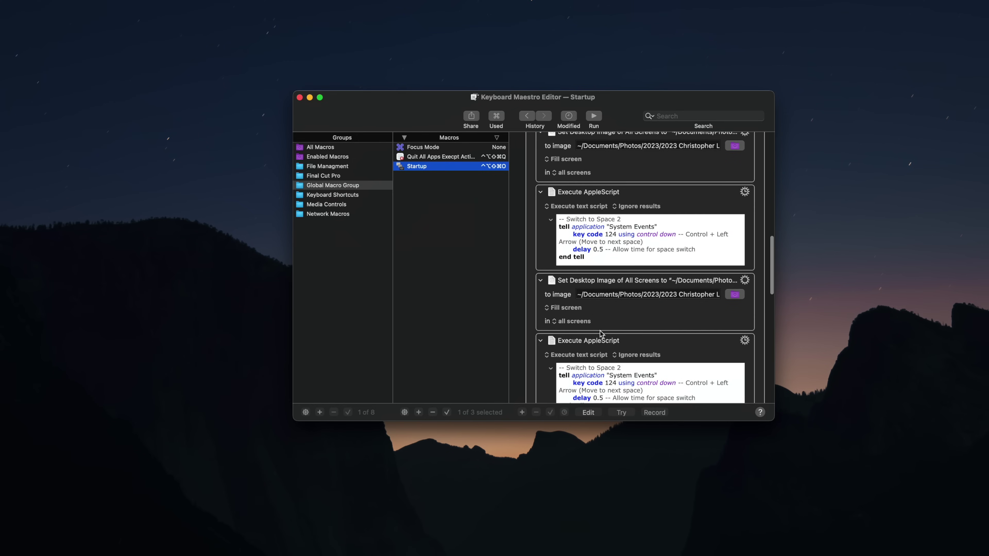
{"action": "scroll", "coordinate": [599, 332], "scroll_direction": "down", "scroll_amount": 1}
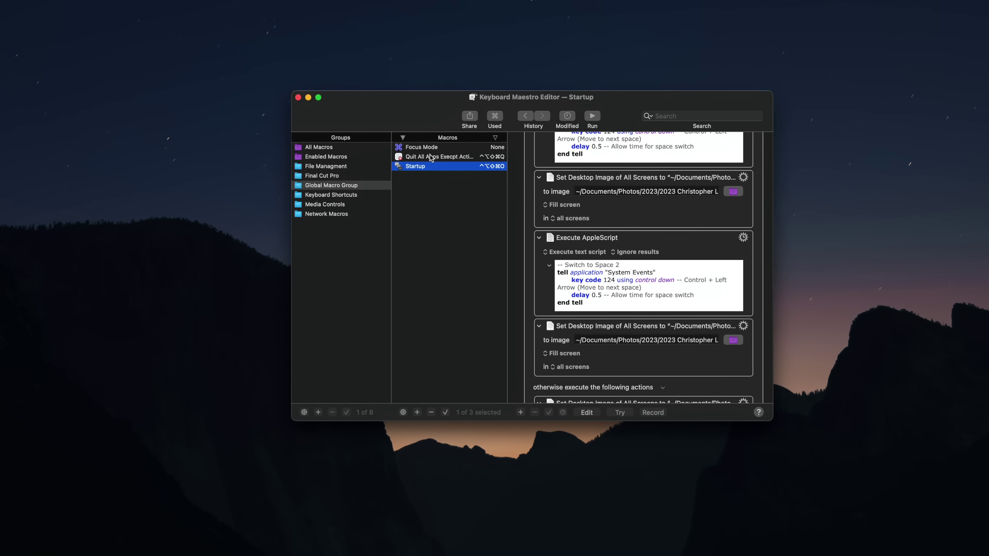
{"action": "left_click", "coordinate": [431, 157]}
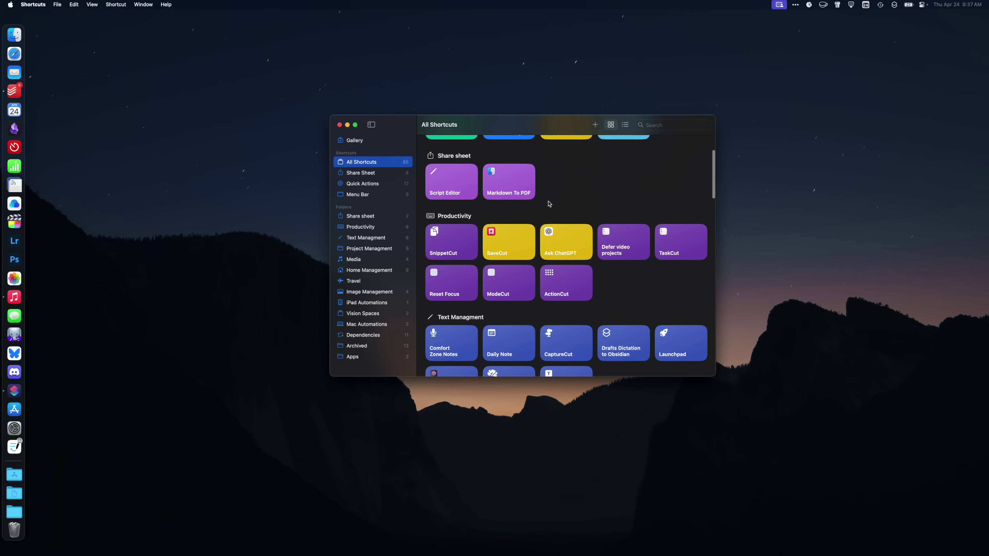
Run ModeCut with Hyperkey+M to choose the Video Project focus, then show Reset Focus's details.
{"action": "double_click", "coordinate": [489, 292]}
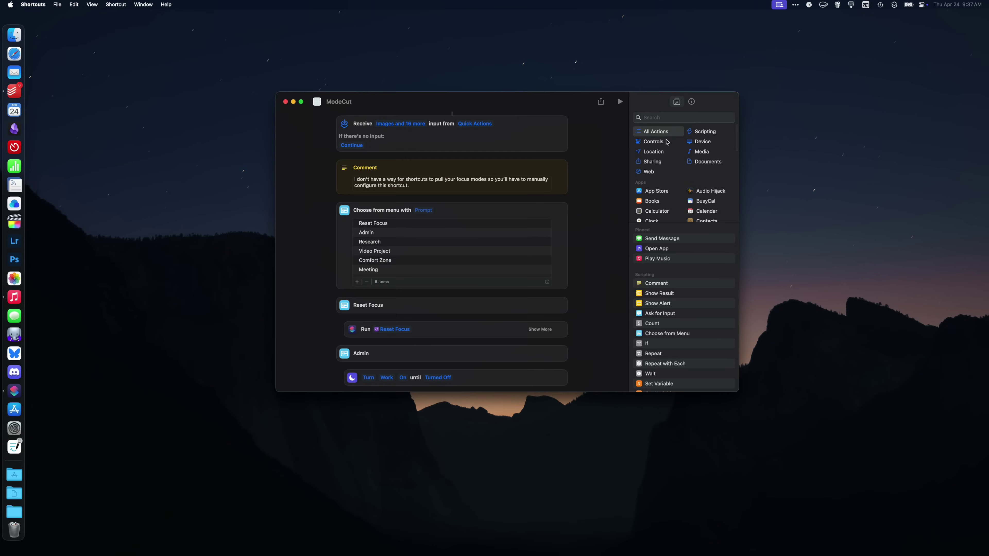
{"action": "left_click", "coordinate": [691, 102]}
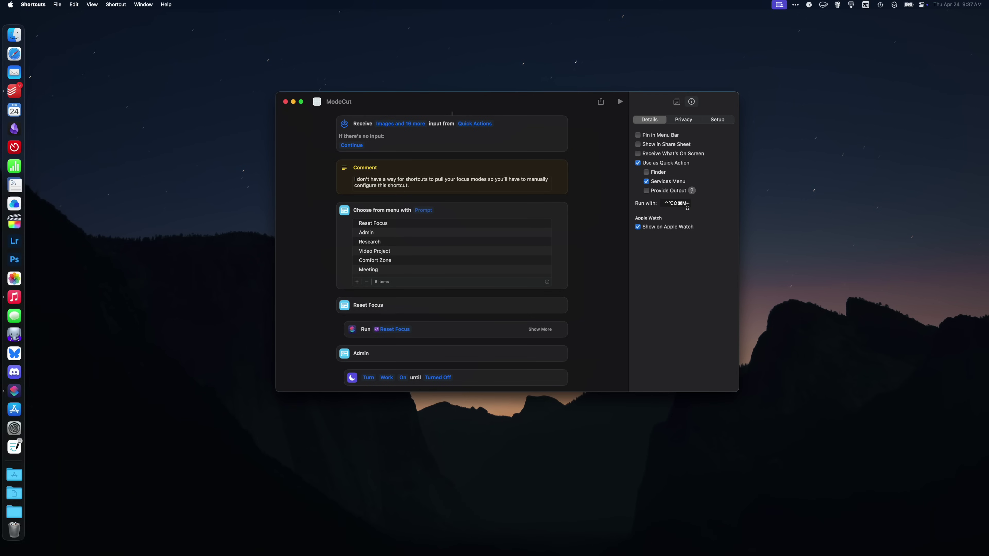
{"action": "key", "text": "ctrl+alt+shift+super+m"}
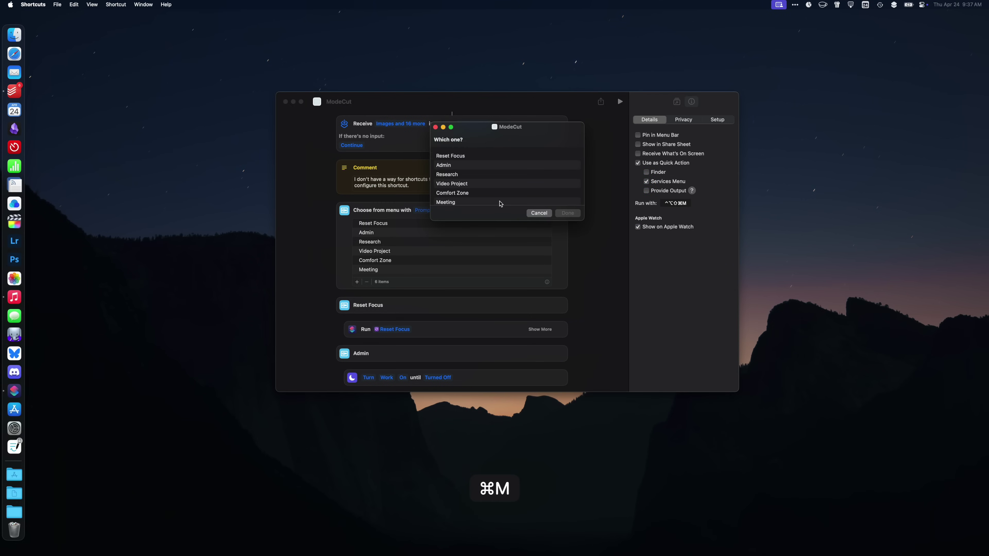
{"action": "double_click", "coordinate": [448, 185]}
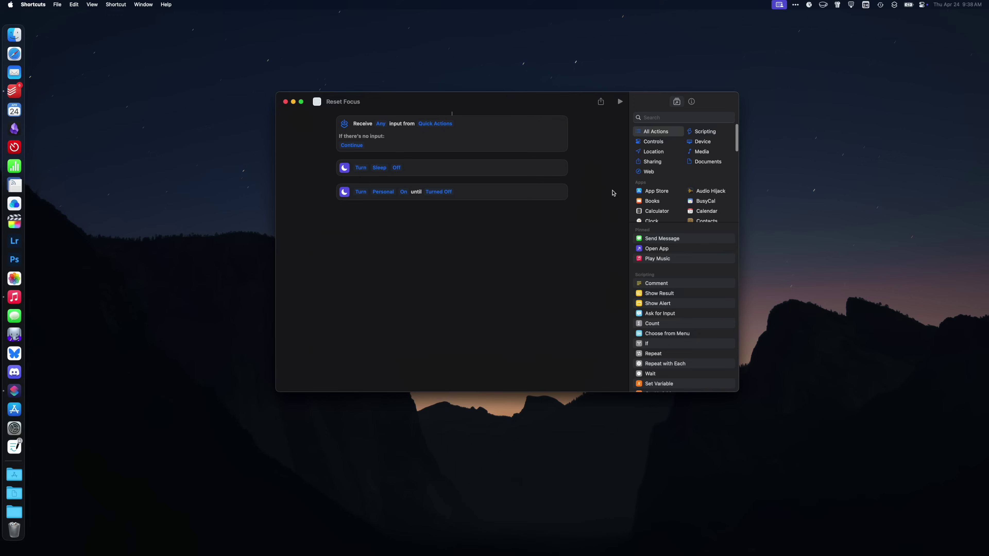
{"action": "left_click", "coordinate": [692, 102]}
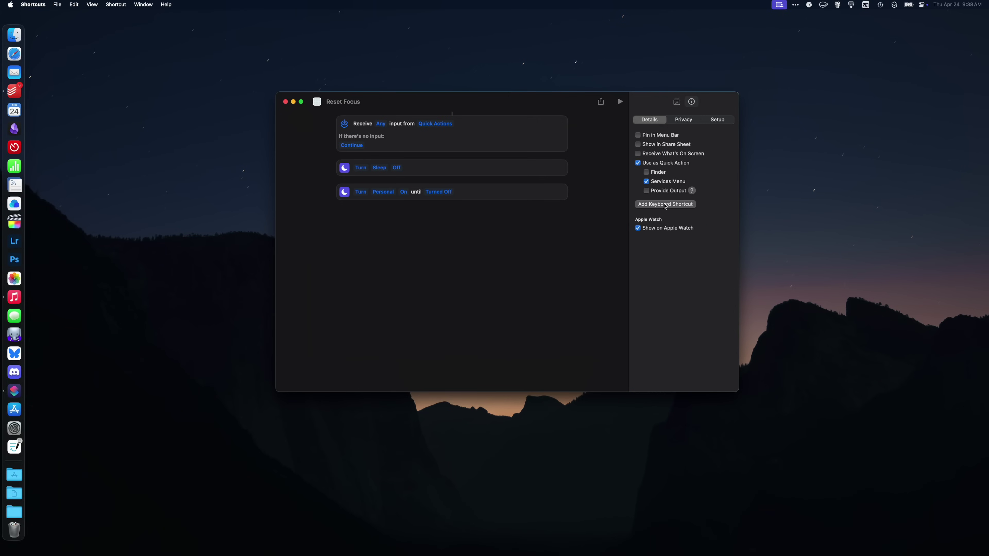